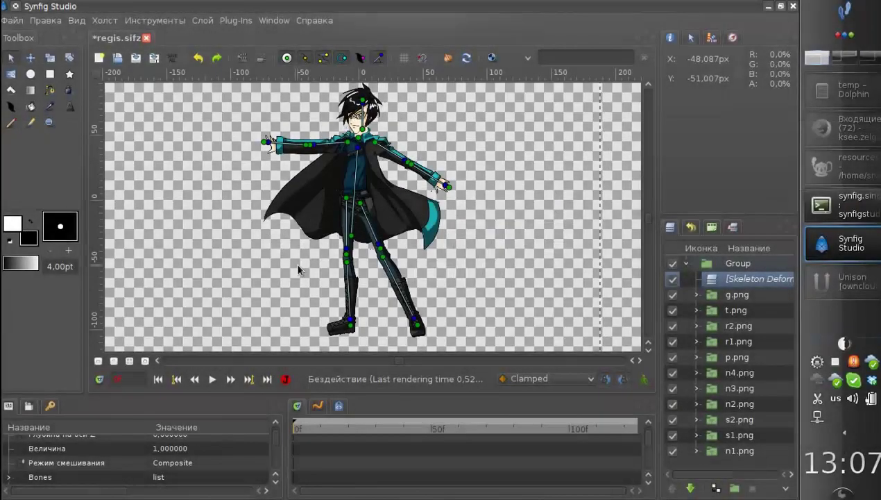
- Examine the rigged cutout character, its bones and the Skeleton Deformation layer above the body-part images
mouse_move(322, 260)
left_mouse_down()
mouse_move(334, 292)
mouse_move(322, 270)
left_mouse_up()
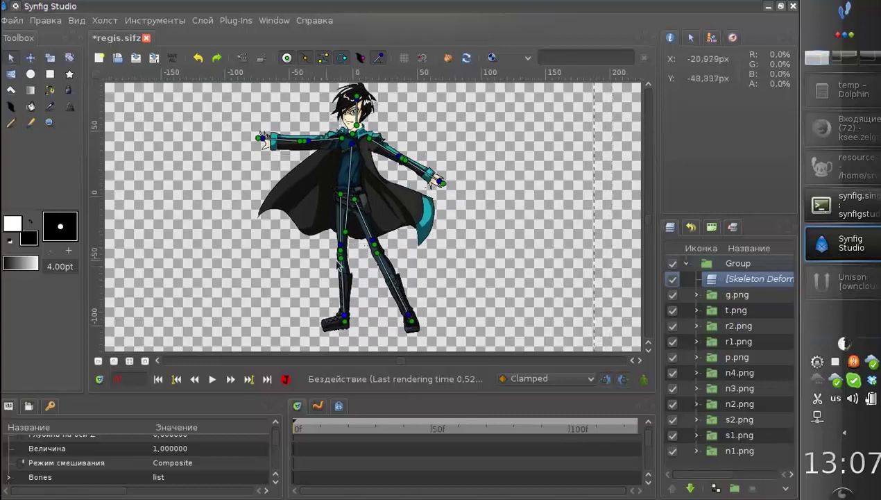
left_click(671, 280)
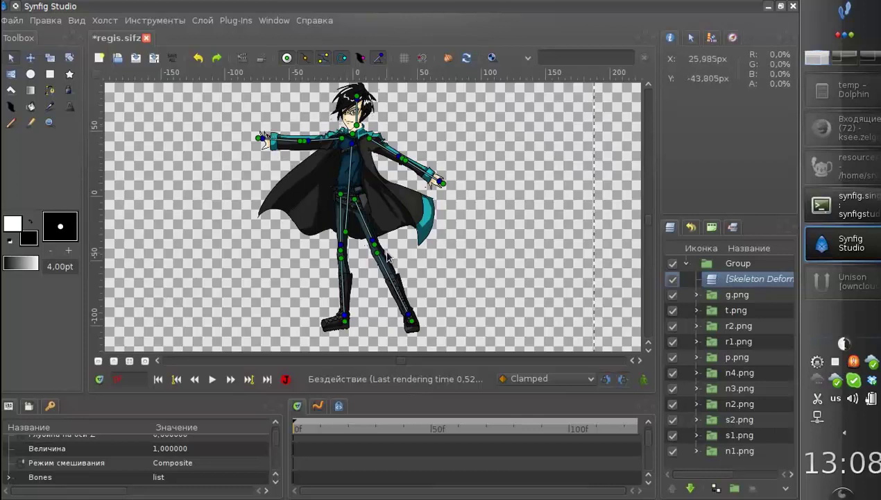
left_click_drag(365, 251, 374, 254)
scroll(327, 294, "down", 1)
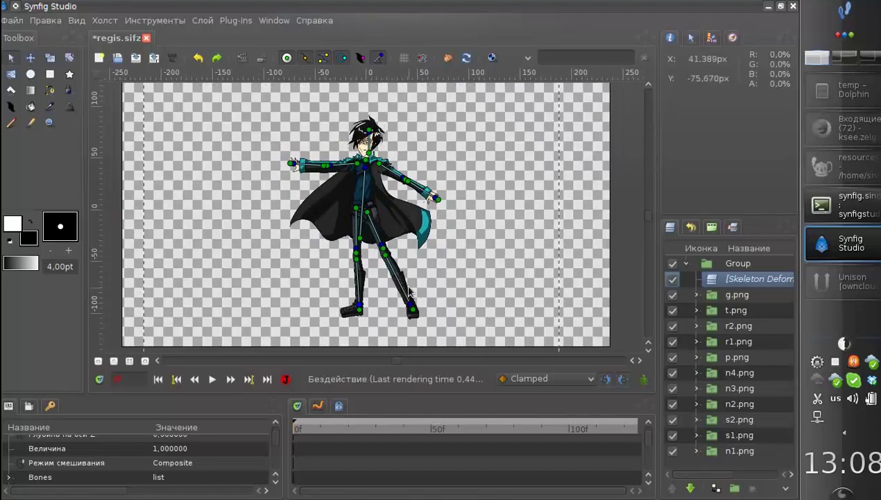
scroll(409, 291, "down", 2)
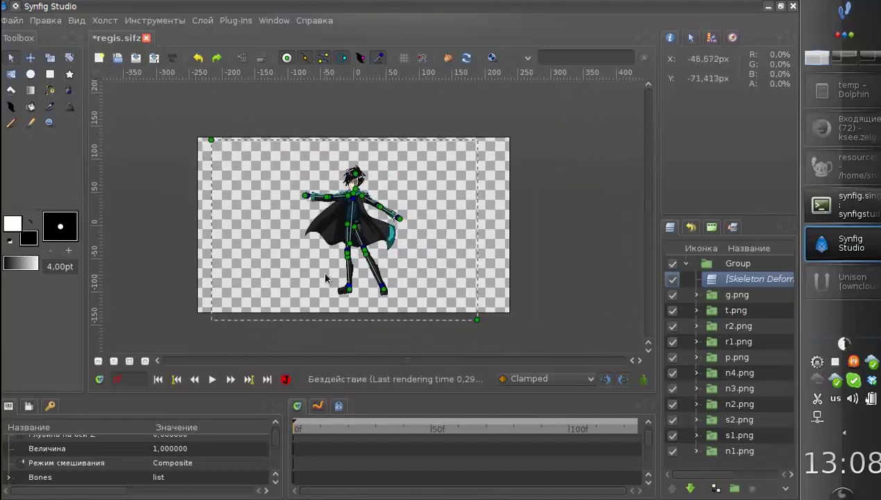
scroll(326, 277, "up", 2)
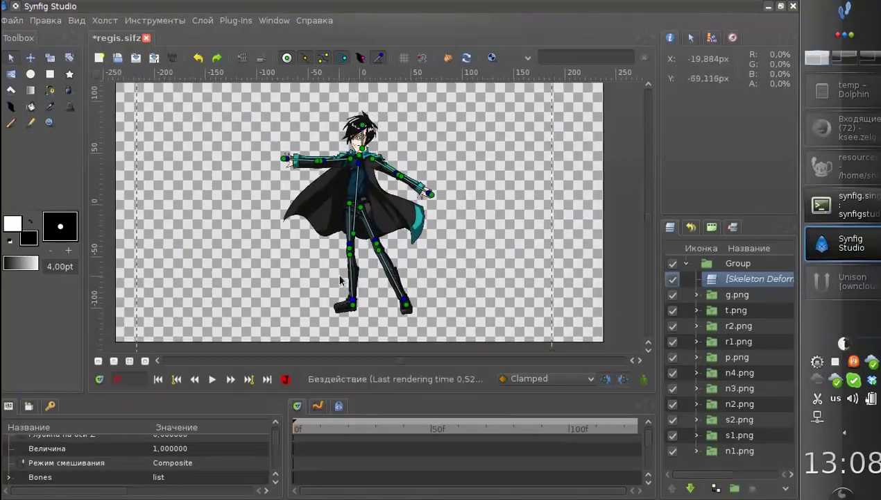
left_click(712, 293)
left_click(713, 278)
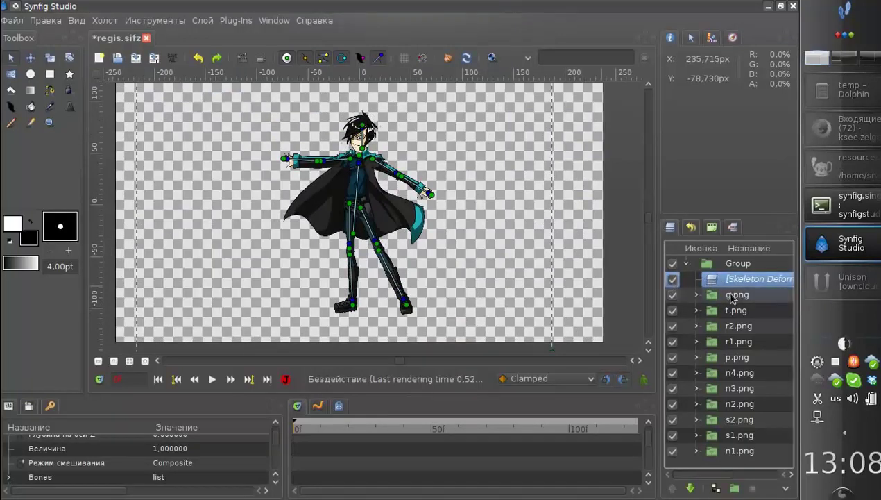
- Raise the upper arm on the cloak's plain side and bend its forearm outward at the elbow
scroll(341, 218, "up", 1)
scroll(343, 229, "up", 2)
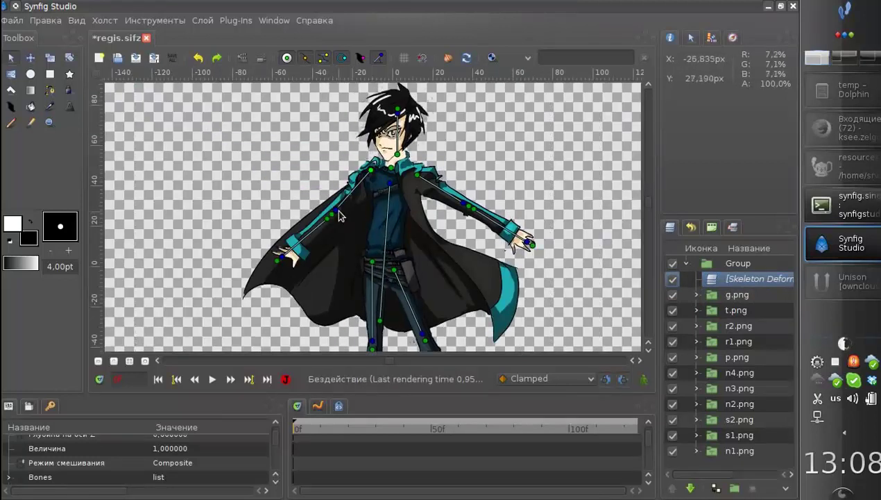
left_click_drag(337, 211, 318, 162)
left_click_drag(371, 170, 378, 173)
left_click_drag(257, 143, 261, 192)
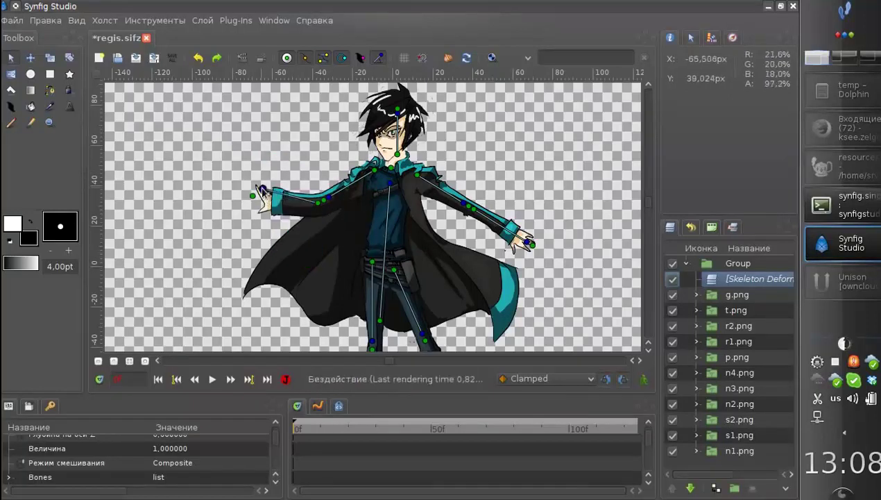
- Lower the arm on the teal-tipped side of the cloak beside the body and adjust its elbow
left_click_drag(529, 243, 526, 226)
left_click_drag(517, 267, 431, 247)
left_click_drag(403, 296, 429, 288)
left_click_drag(402, 122, 351, 153)
scroll(301, 250, "down", 1)
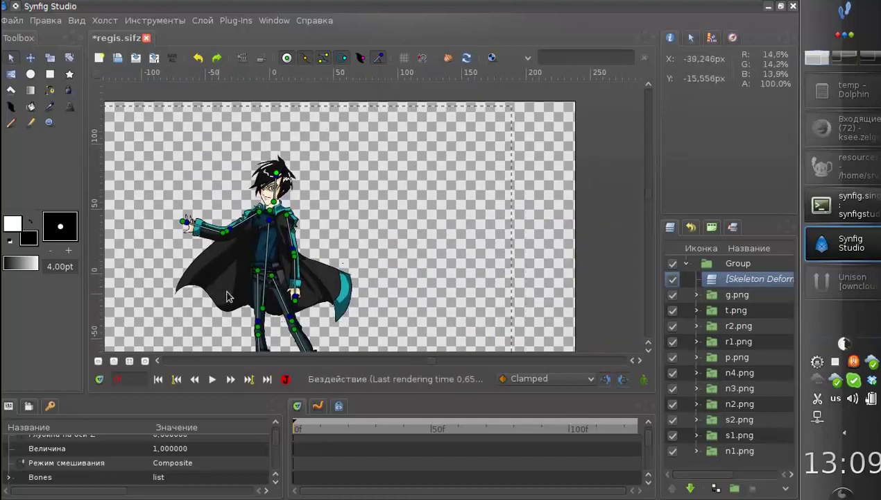
scroll(293, 287, "up", 1)
scroll(321, 262, "up", 1)
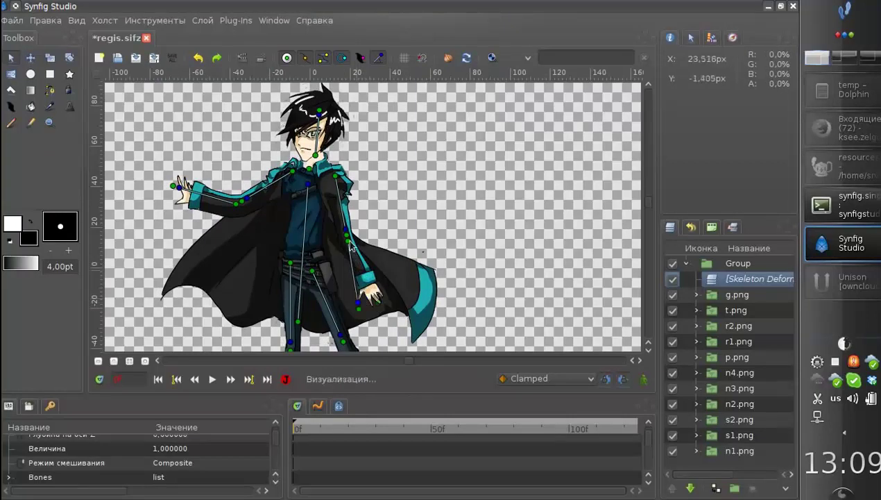
left_click_drag(346, 229, 380, 206)
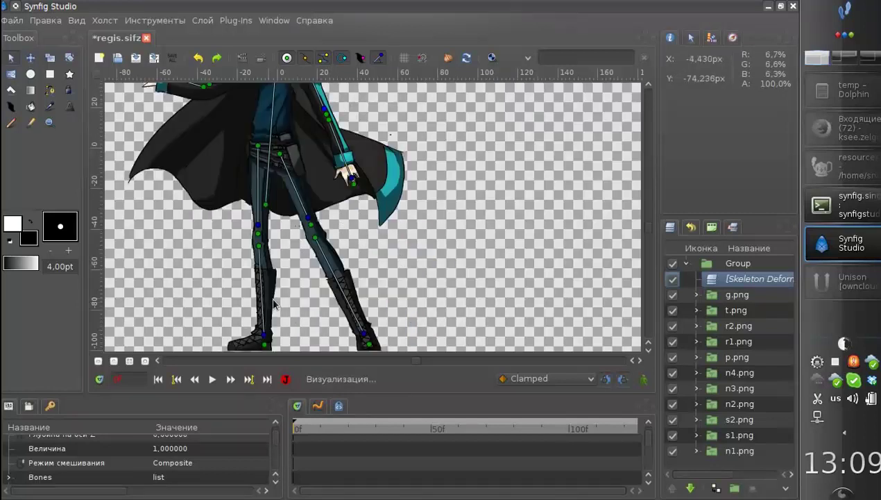
- Adjust the slanted leg's pose by moving its shin and thigh bones
left_click_drag(266, 296, 245, 288)
left_click_drag(342, 325, 358, 316)
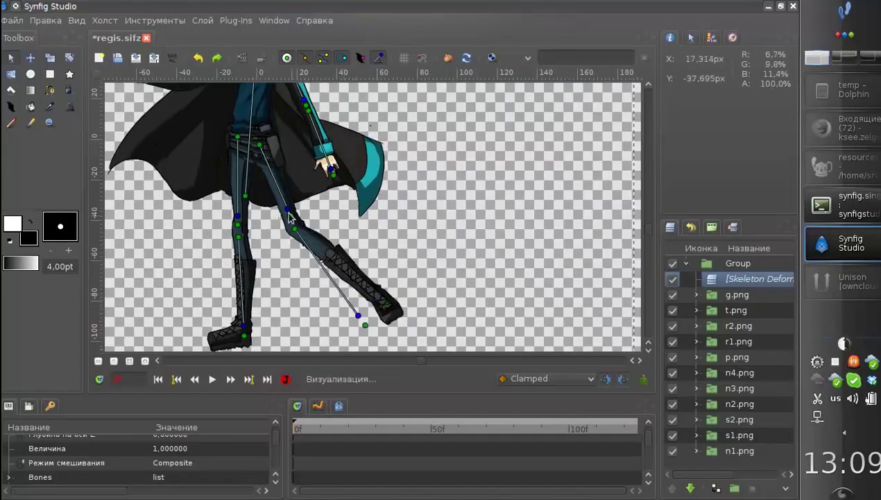
mouse_move(287, 208)
left_mouse_down()
mouse_move(308, 195)
mouse_move(282, 210)
left_mouse_up()
scroll(293, 242, "down", 3)
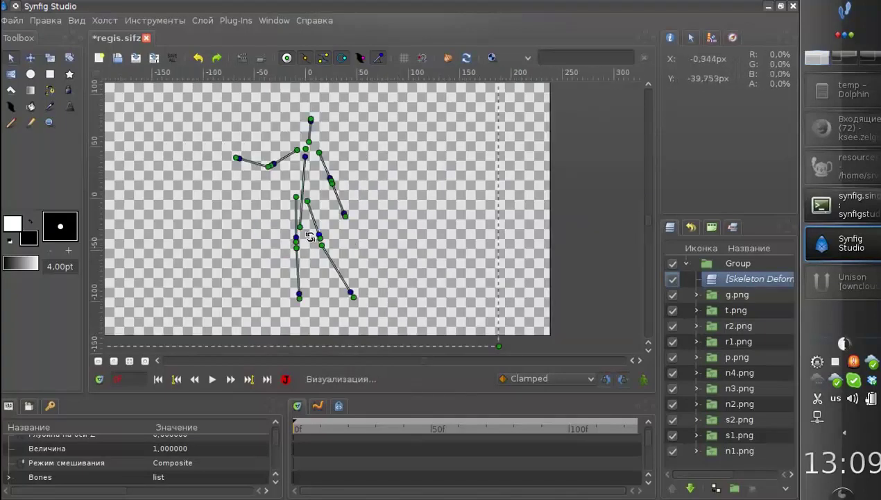
left_click_drag(325, 230, 346, 244)
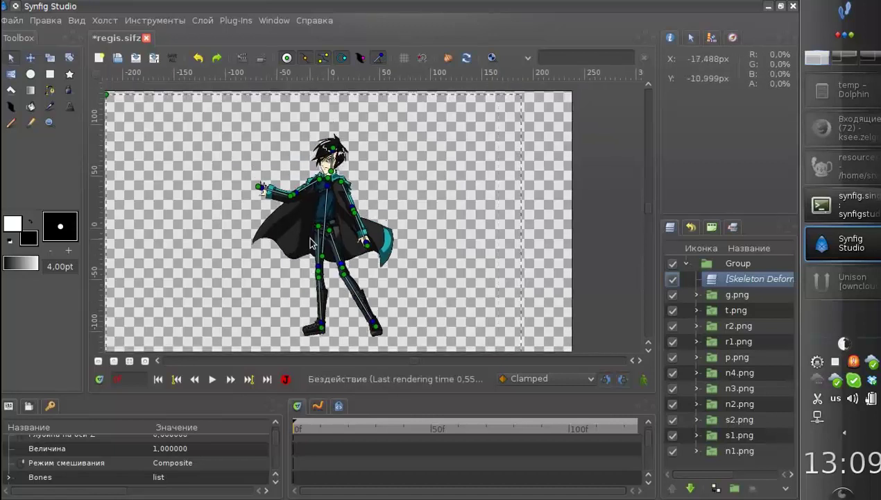
- Disable the Skeleton Deformation layer to view the separate body parts in their undeformed arrangement
left_click(673, 279)
scroll(359, 182, "down", 1)
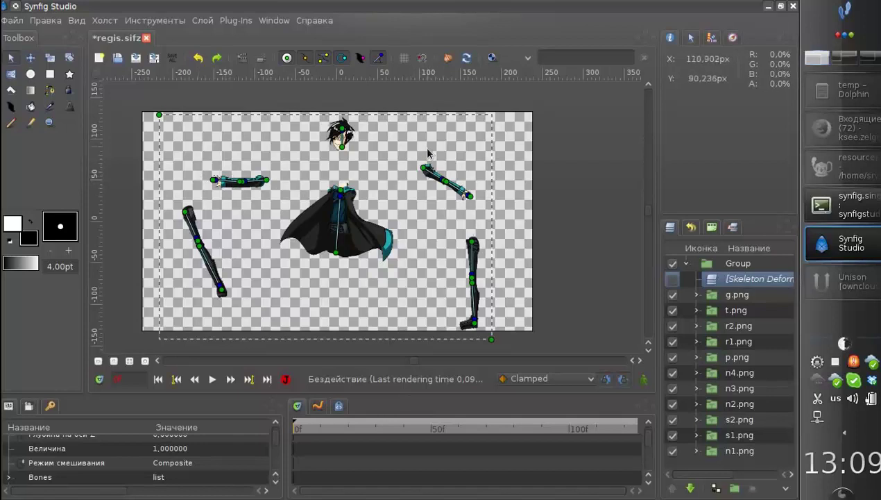
left_click_drag(410, 247, 455, 248)
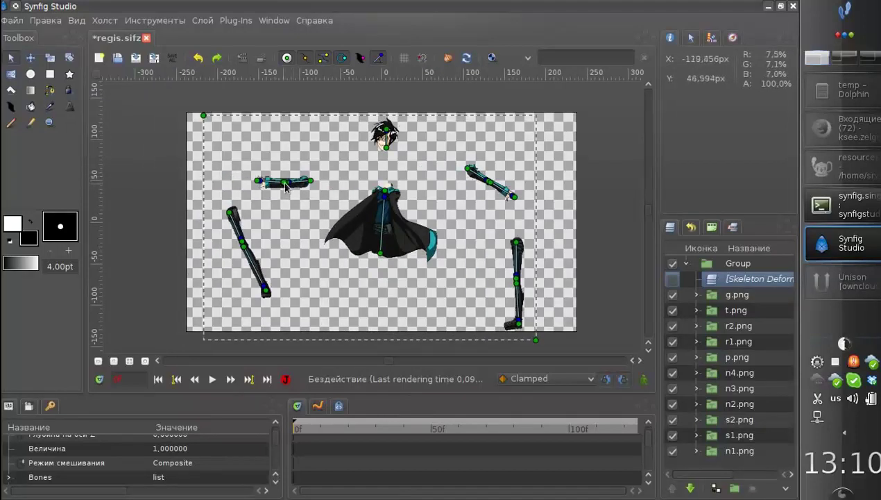
scroll(326, 234, "right", 3)
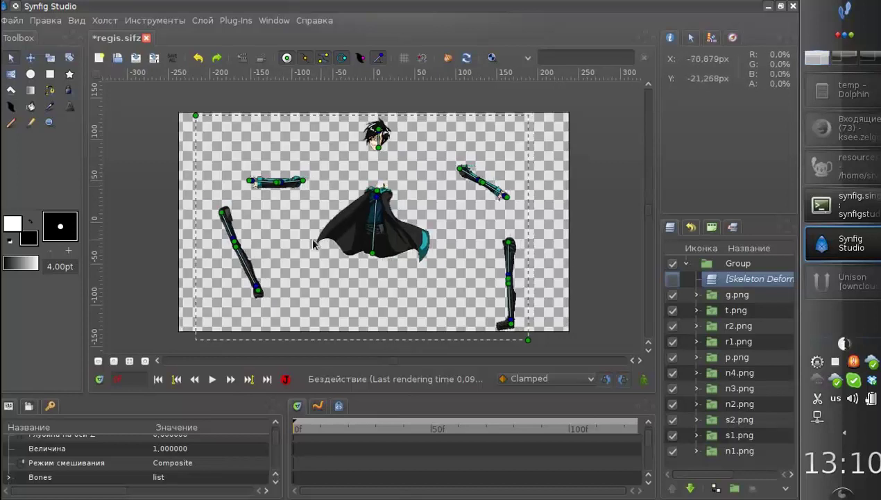
- Show the bone width handles and adjust the torso bone's influence radii at the neck and cloak ends
left_click(360, 59)
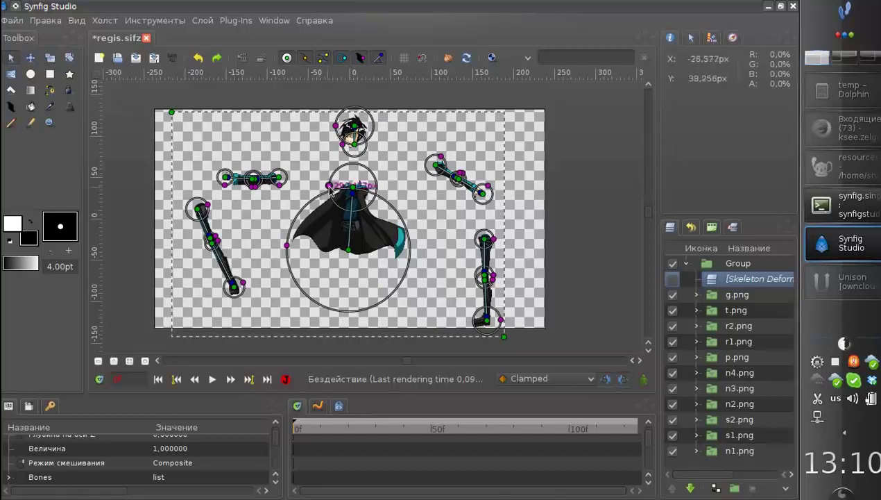
left_click_drag(332, 186, 328, 186)
left_click_drag(287, 245, 289, 245)
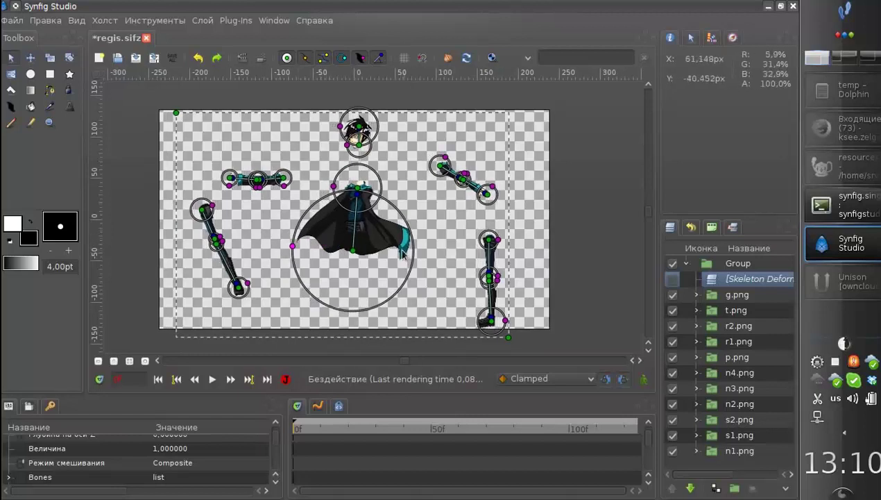
scroll(331, 294, "up", 2)
scroll(325, 200, "left", 3)
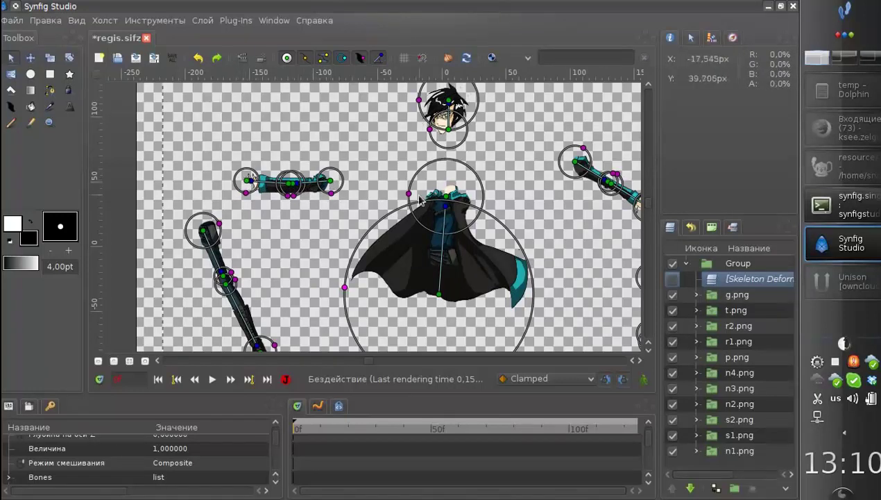
scroll(417, 200, "right", 3)
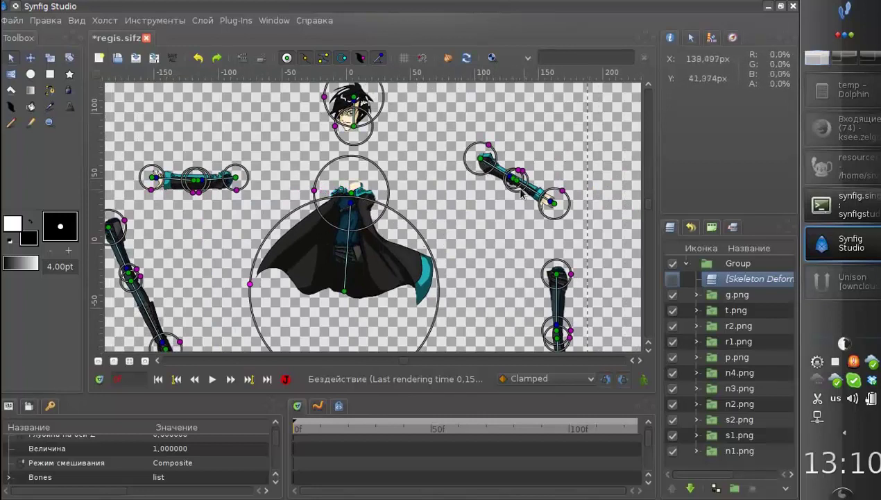
left_click_drag(177, 193, 285, 201)
scroll(196, 187, "up", 1)
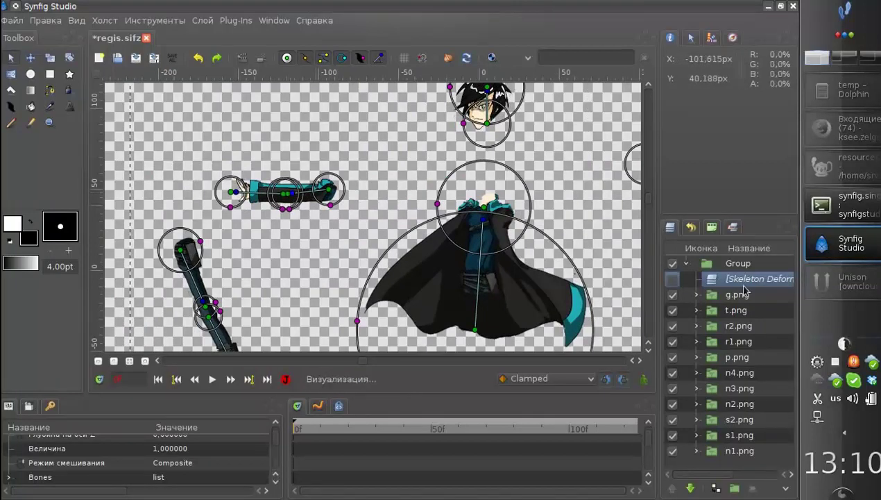
- Re-enable the Skeleton Deformation layer and hide the bone width handles
left_click(673, 279)
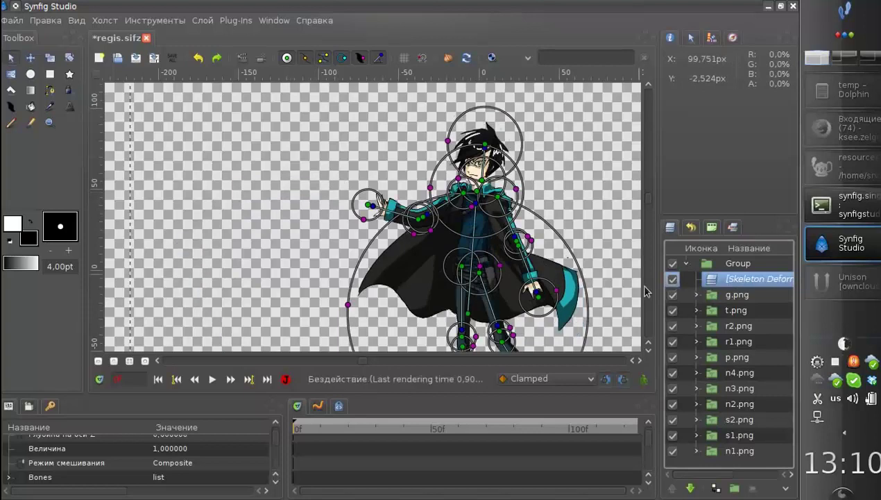
left_click_drag(467, 227, 357, 197)
scroll(360, 190, "up", 1)
key("alt+5")
- Raise the outstretched arm further and straighten the other arm downward beside the hip
left_click_drag(352, 159, 350, 163)
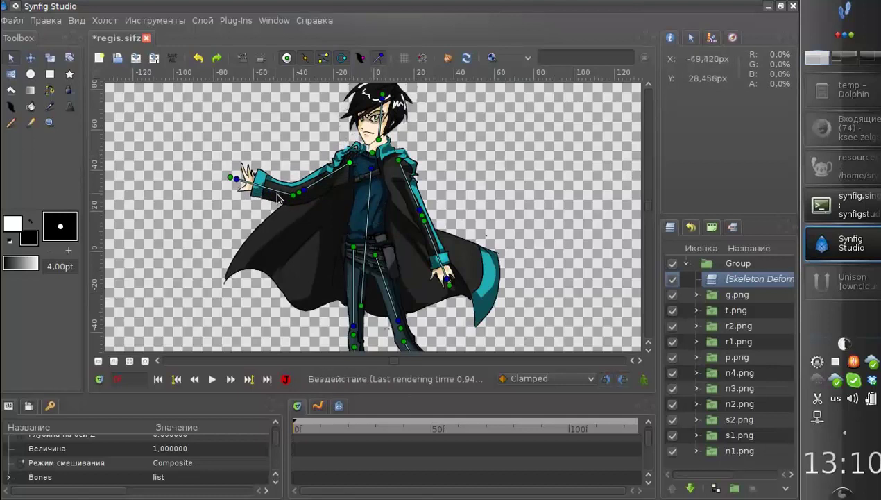
mouse_move(304, 188)
left_mouse_down()
mouse_move(303, 171)
mouse_move(291, 189)
mouse_move(300, 192)
left_mouse_up()
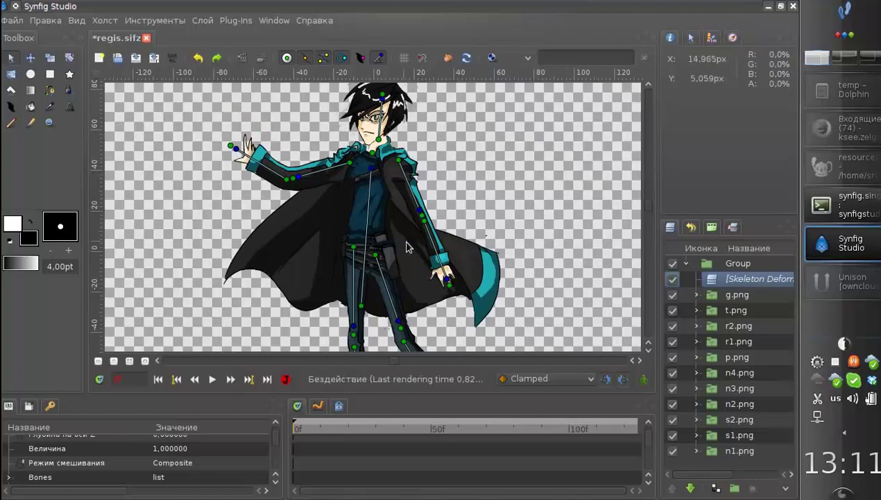
left_click_drag(421, 259, 394, 185)
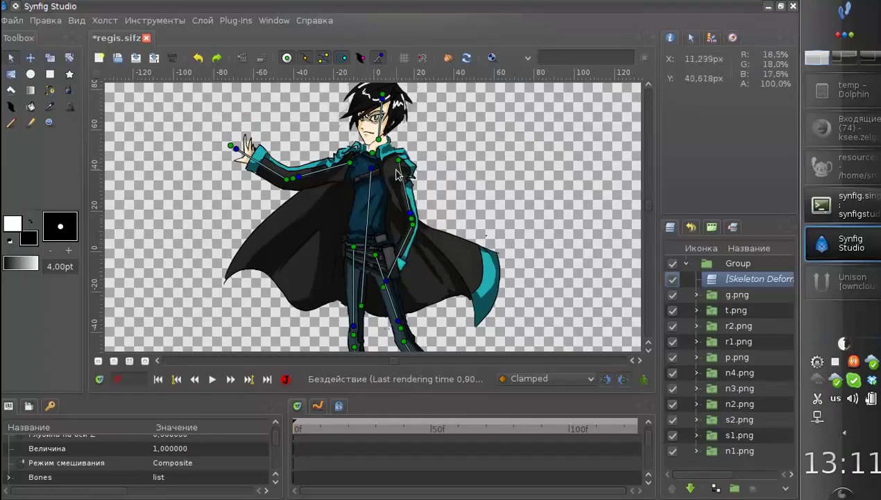
left_click_drag(381, 158, 368, 166)
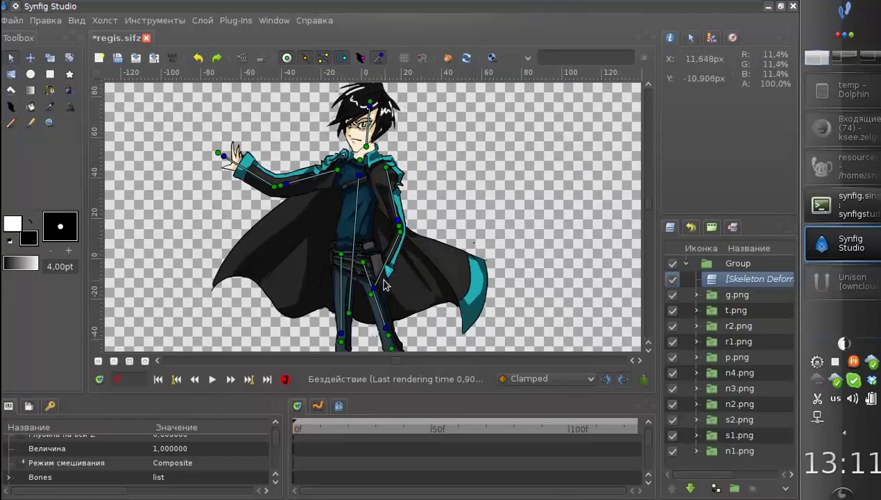
left_click_drag(387, 255, 358, 225)
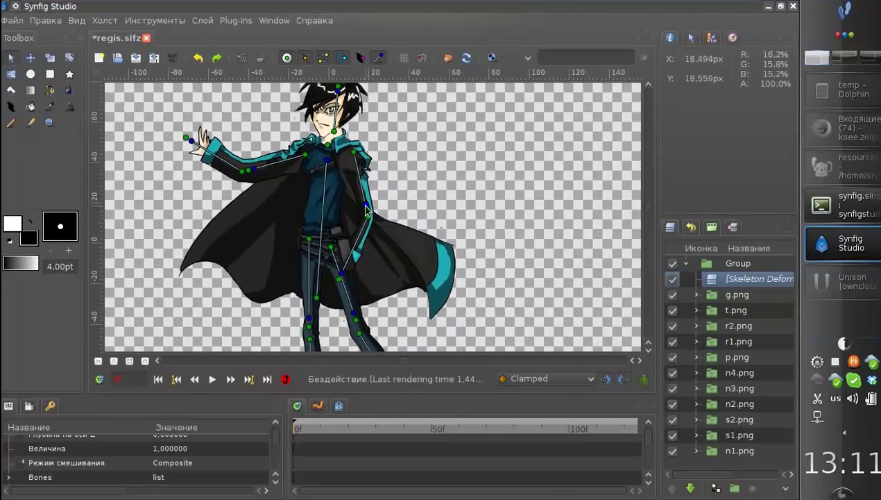
left_click_drag(370, 204, 366, 205)
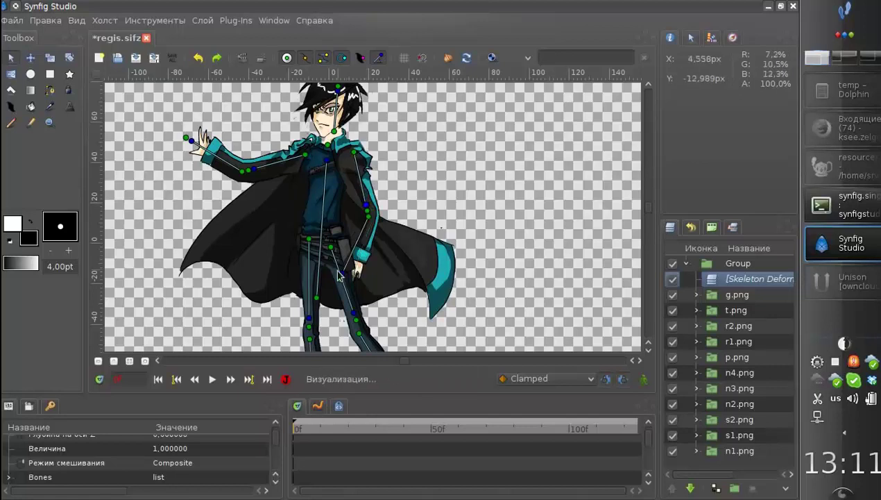
left_click_drag(366, 267, 374, 263)
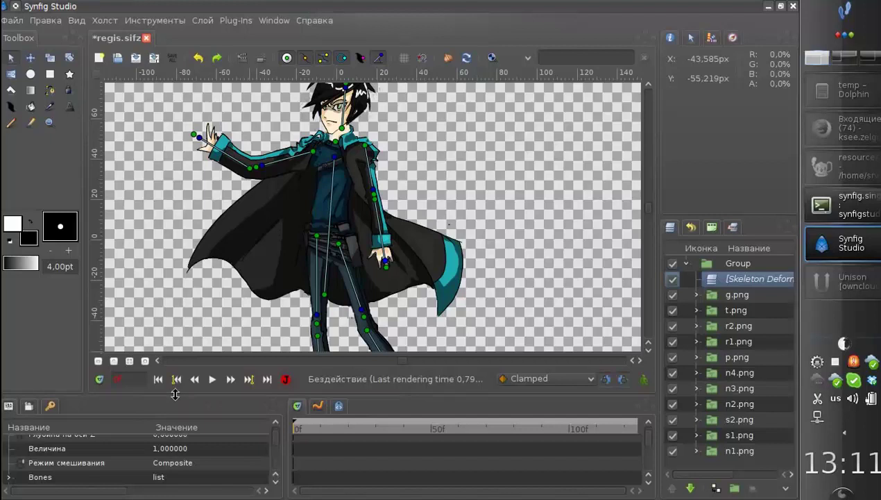
- Enlarge the parameter area and expand the skeleton layer's Bones list and its Item 002 entry
left_click_drag(176, 394, 187, 311)
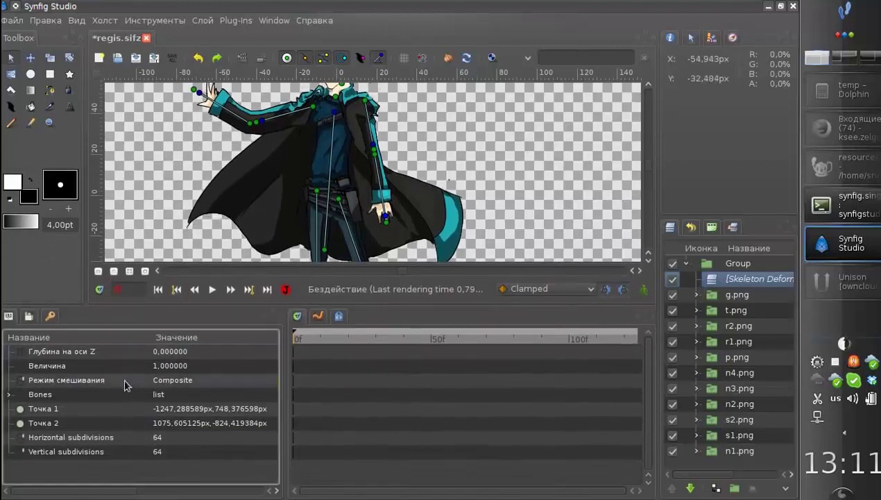
left_click(8, 393)
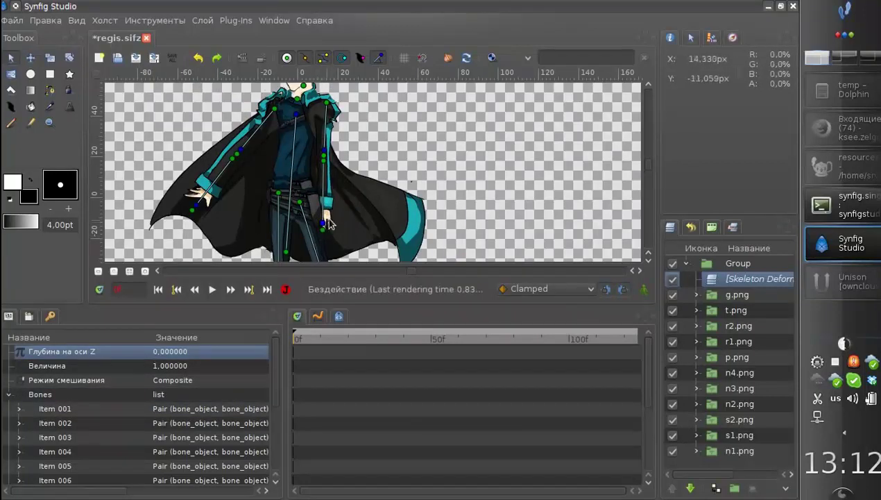
scroll(294, 207, "up", 3)
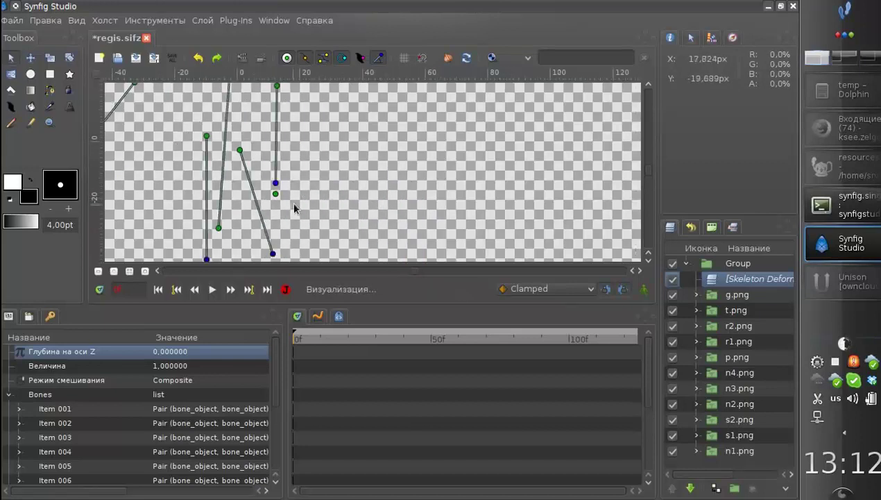
left_click_drag(270, 175, 270, 208)
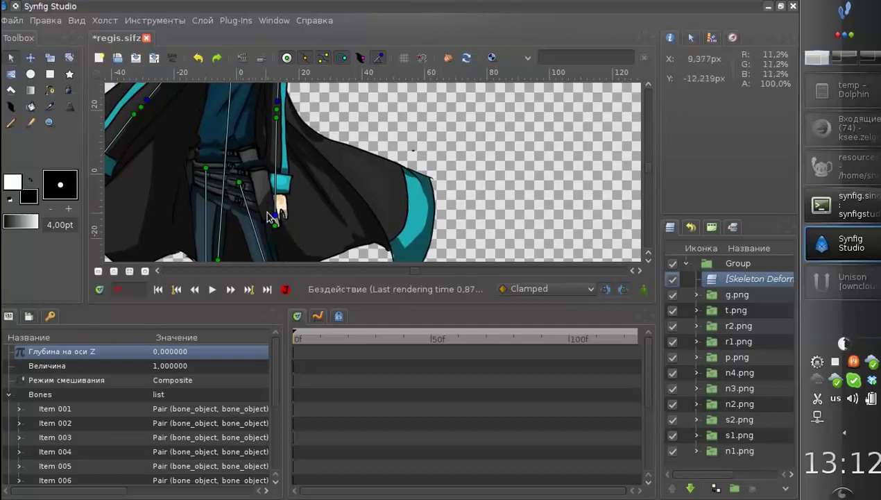
left_click_drag(325, 179, 401, 186)
left_click(20, 422)
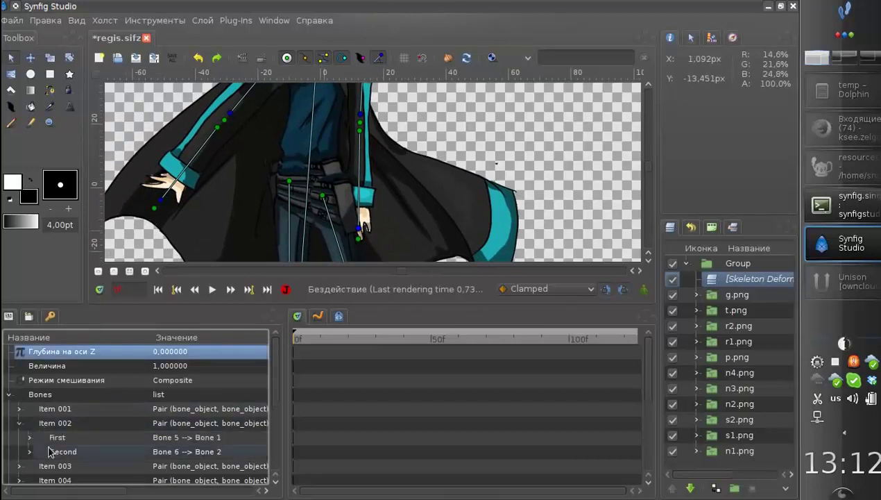
- Examine which bones form the First and Second entries of the Item 002 and Item 003 pairs
left_click(56, 451)
scroll(53, 448, "down", 2)
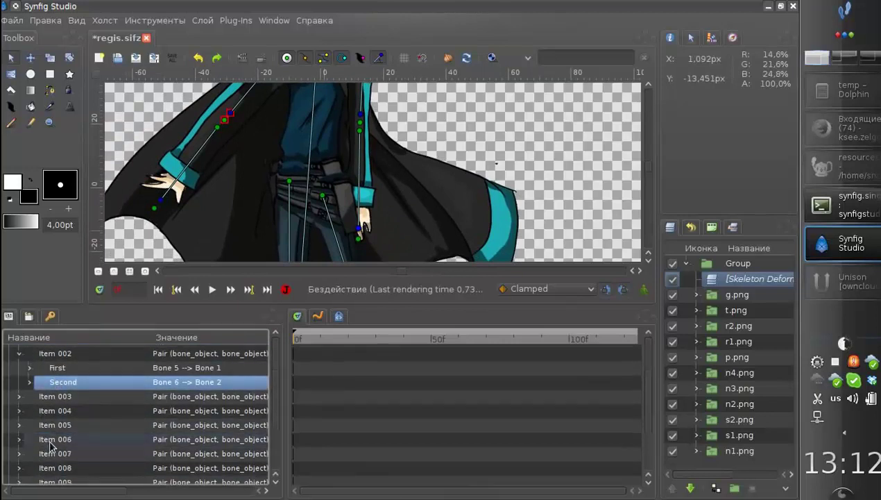
left_click(19, 396)
left_click(61, 411)
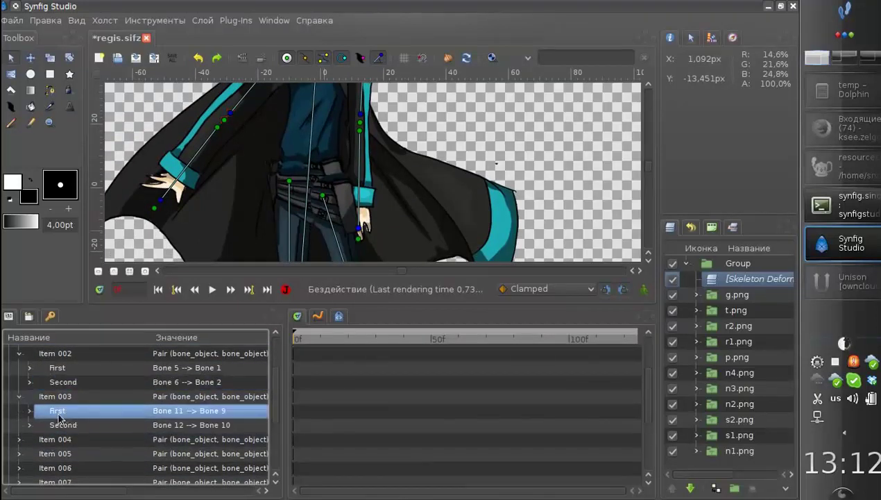
left_click(56, 424)
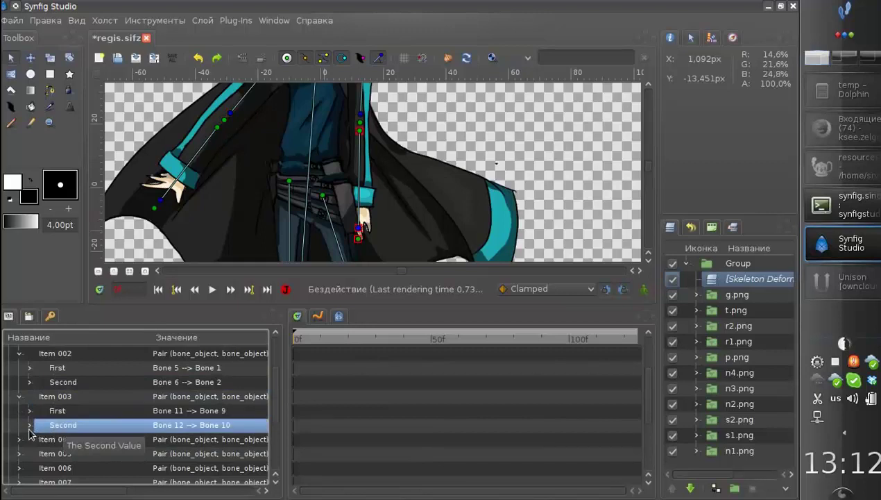
- Expand the Second bone of Item 003 and set its Z-Order to 3
left_click(29, 425)
scroll(48, 420, "down", 4)
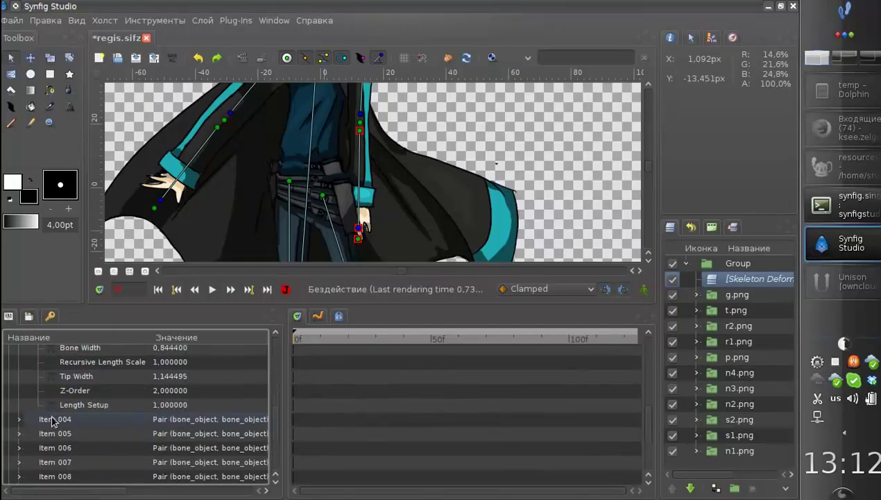
scroll(52, 421, "up", 3)
left_click(59, 437)
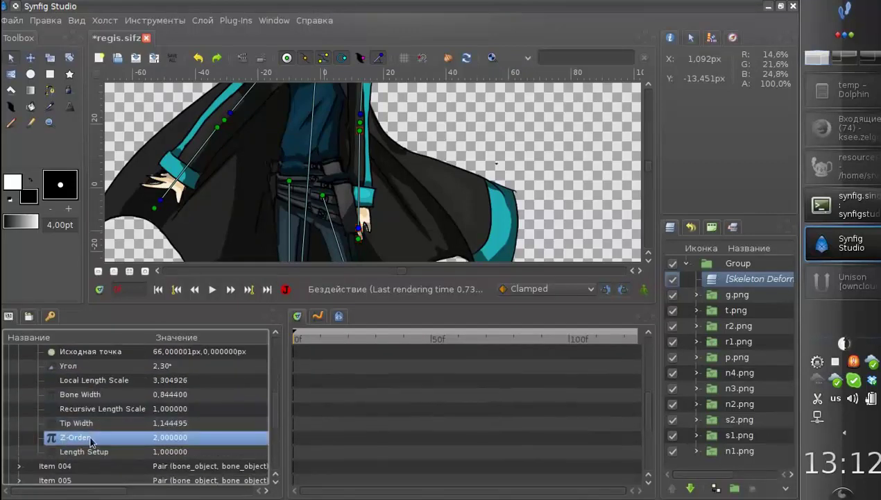
left_click(171, 439)
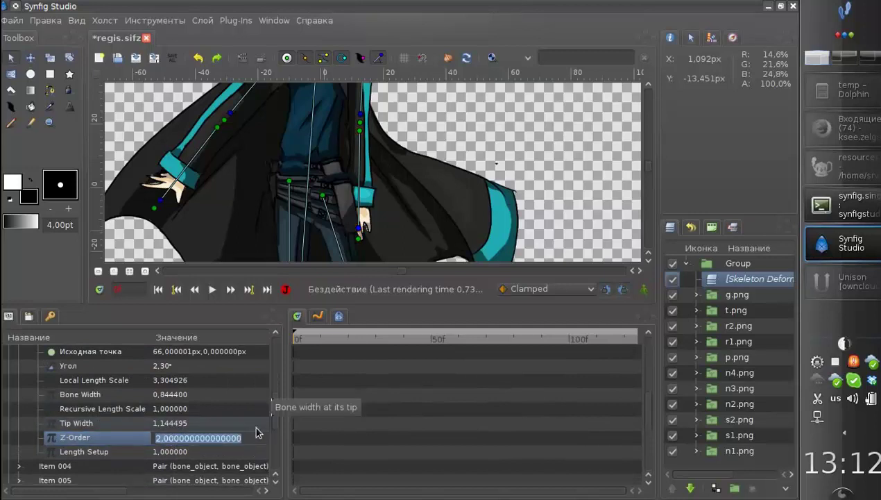
type("3")
key("Return")
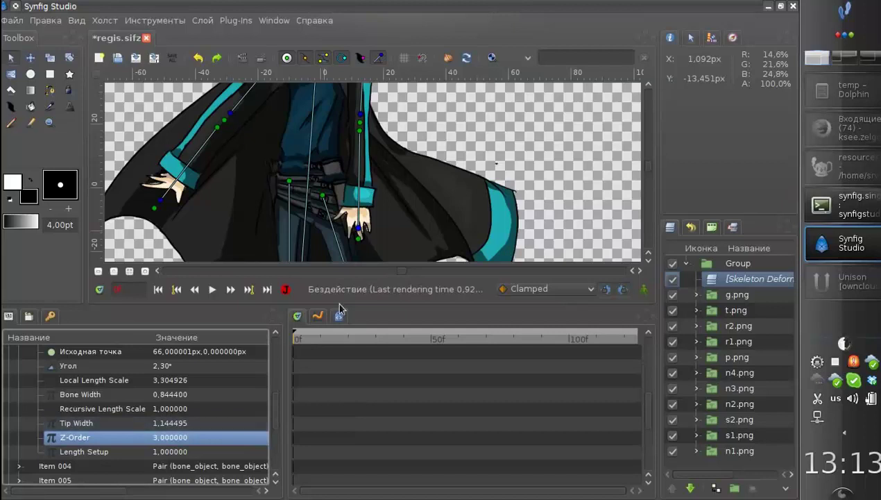
- Rotate the lowered arm's forearm bone inward so the hand rests in front of the hip
scroll(14, 374, "up", 3)
left_click(16, 374)
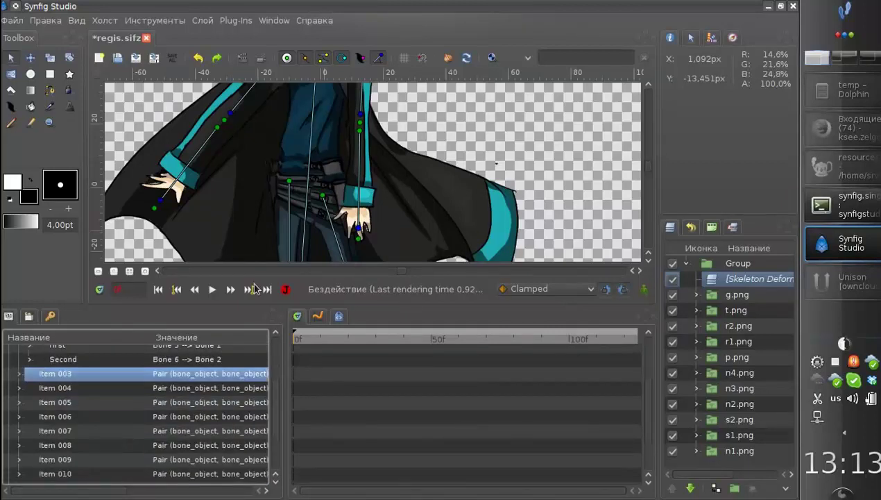
left_click_drag(358, 228, 290, 198)
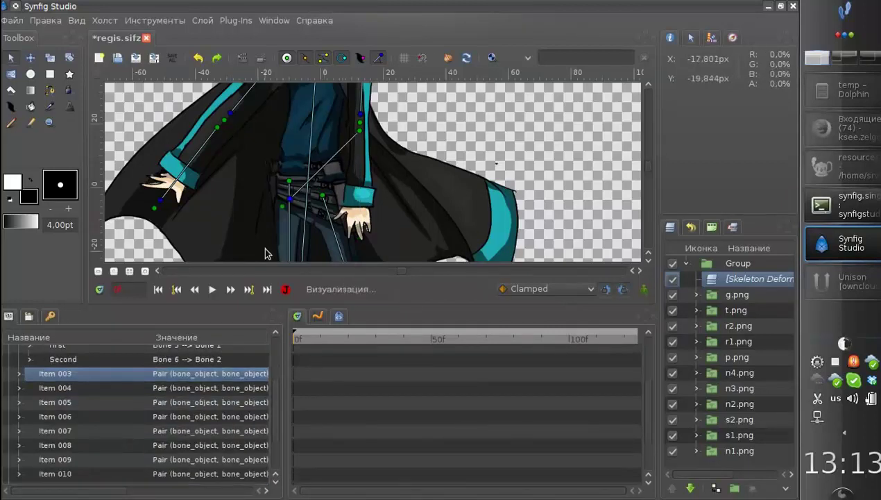
left_click_drag(321, 131, 299, 199)
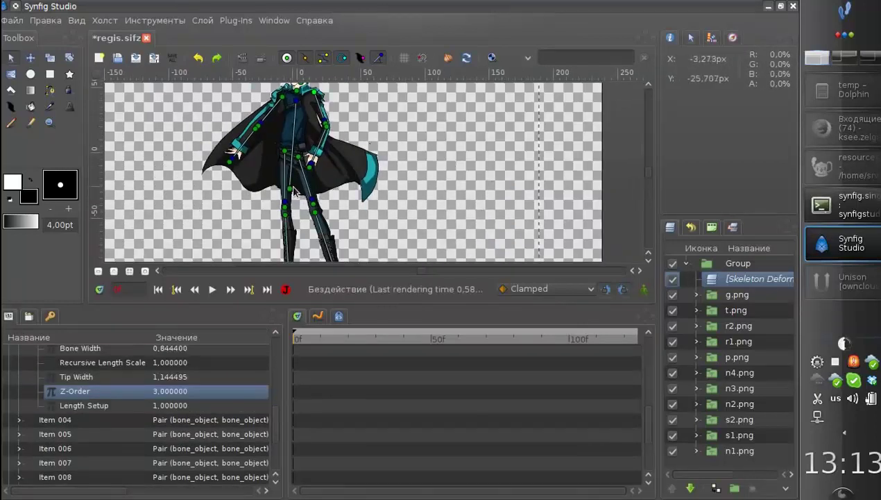
left_click_drag(295, 188, 294, 167)
scroll(295, 167, "down", 1)
left_click_drag(351, 183, 361, 222)
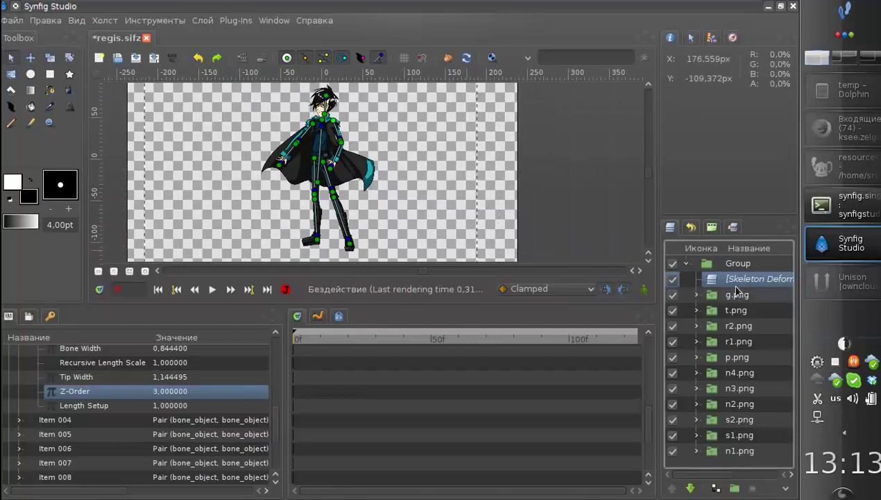
- Collapse the character's Group layer and close the regis.sifz file
left_click(692, 266)
left_click(687, 264)
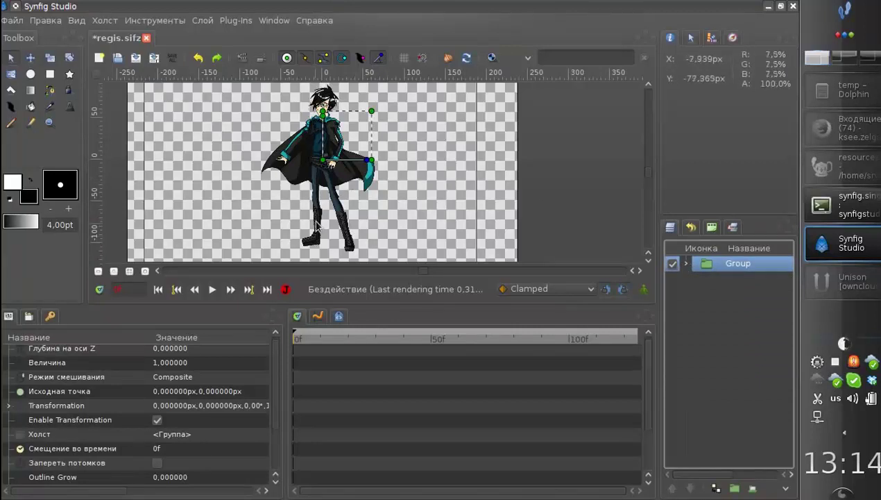
left_click(147, 39)
left_click(406, 285)
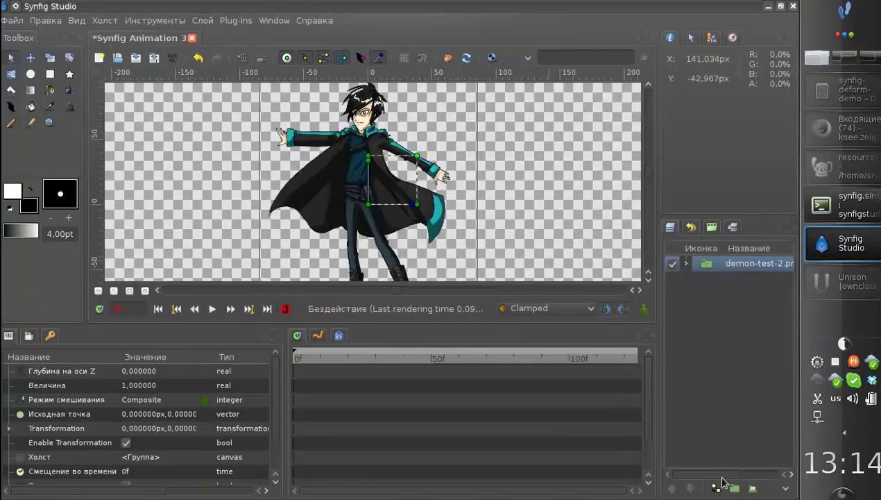
- Put the demon-test-2 image layer into a new group and expand that group
scroll(413, 243, "down", 3)
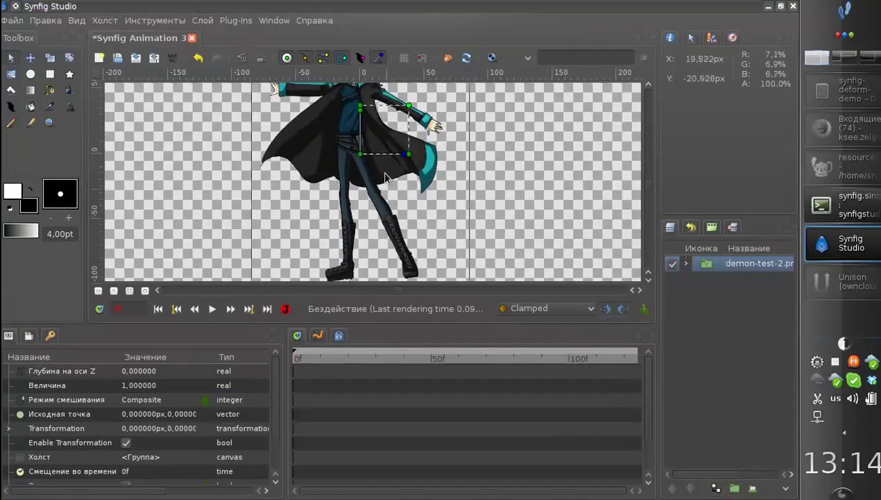
scroll(391, 201, "up", 3)
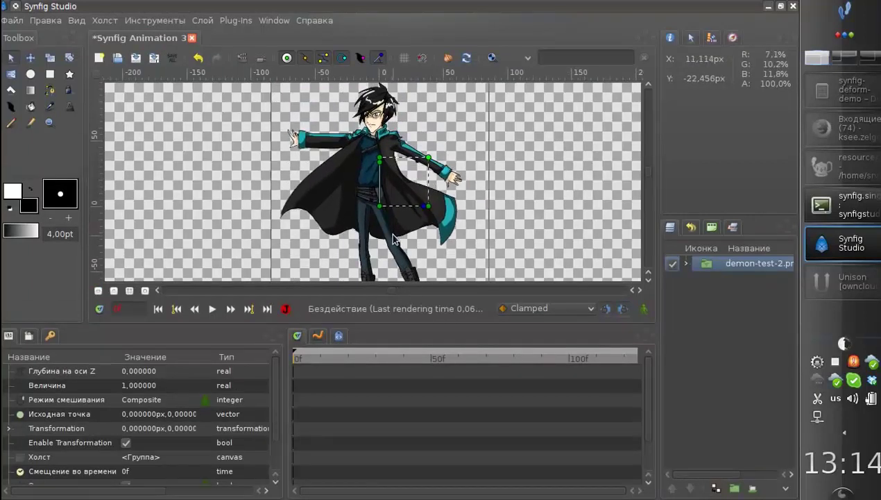
left_click(732, 490)
left_click(686, 263)
left_click(712, 278)
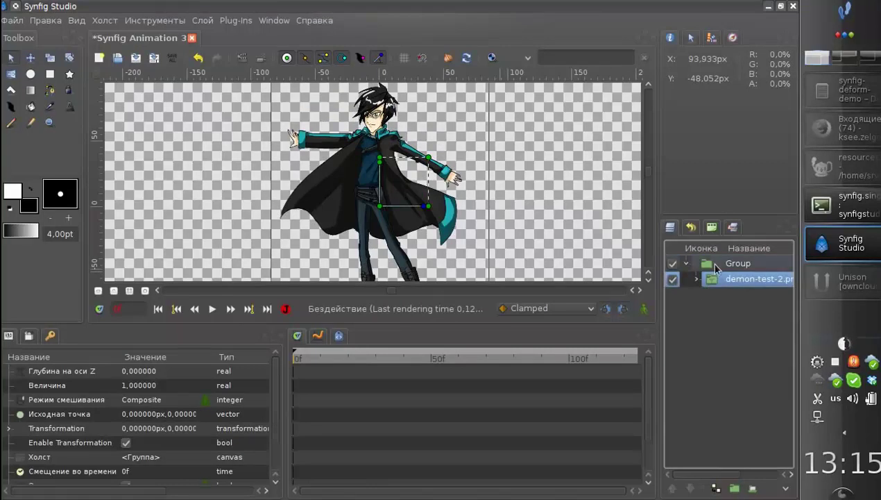
left_click(714, 265)
left_click(714, 279)
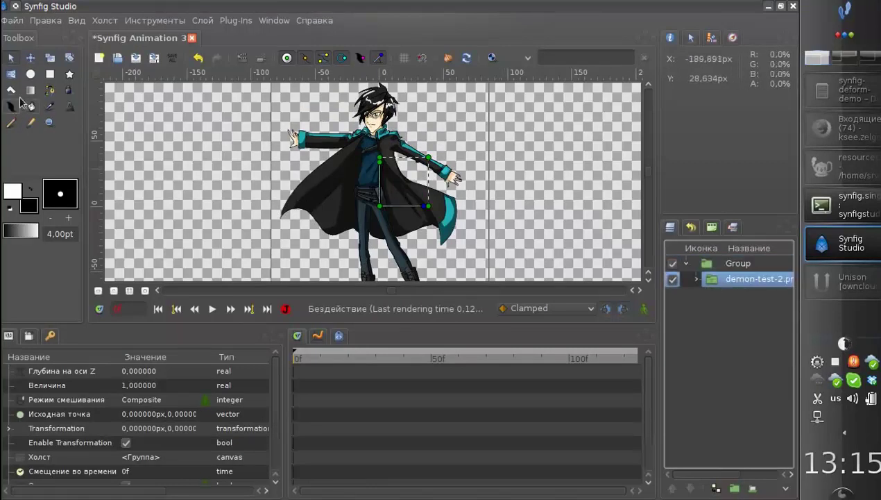
- Draw a closed spline region around the downward-slanting arm, from the shoulder to past the hand
left_click(49, 90)
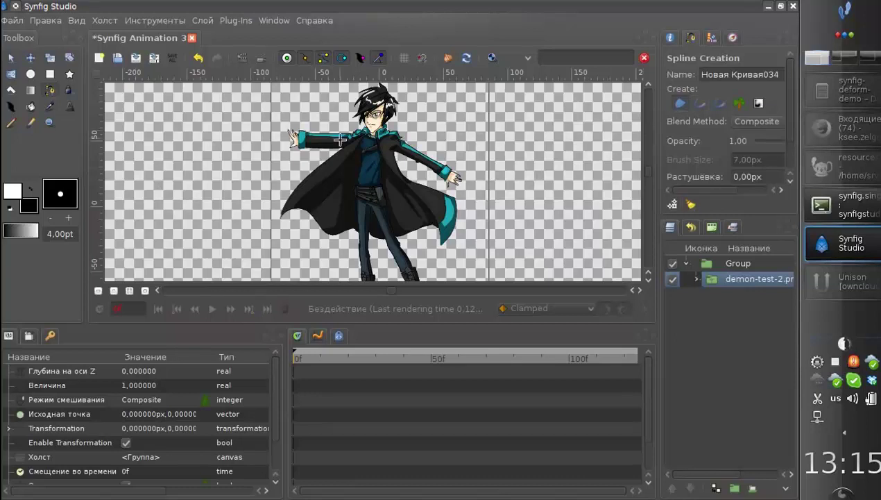
scroll(379, 132, "up", 2)
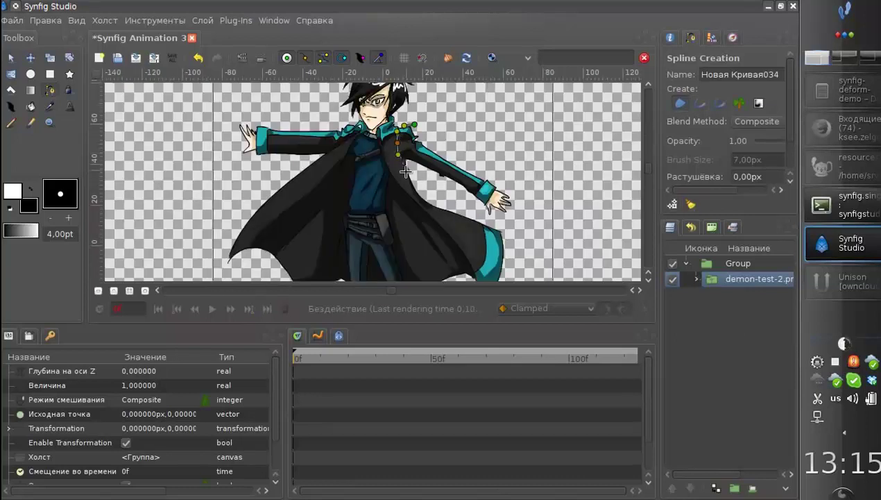
left_click_drag(519, 182, 500, 165)
right_click(415, 124)
left_click(436, 134)
left_click(672, 205)
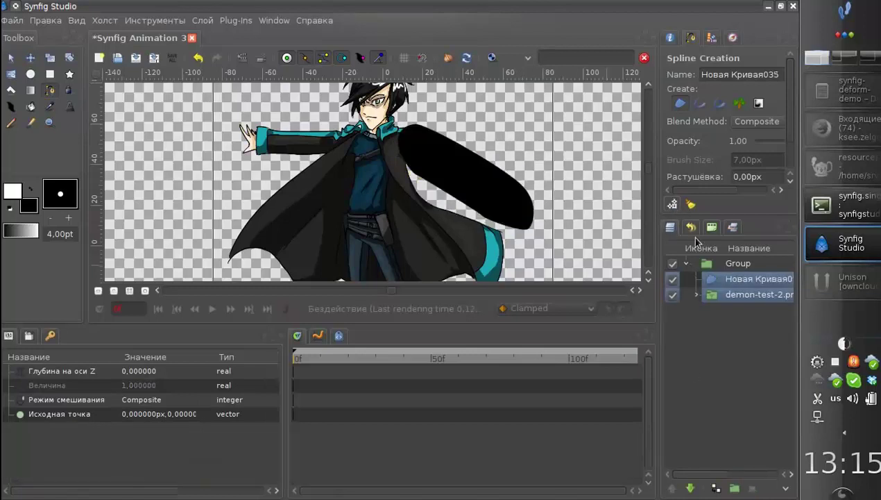
- Turn the spline region into a mask by inverting it and setting its blend method to Alpha Over
left_click(717, 278)
scroll(160, 417, "down", 1)
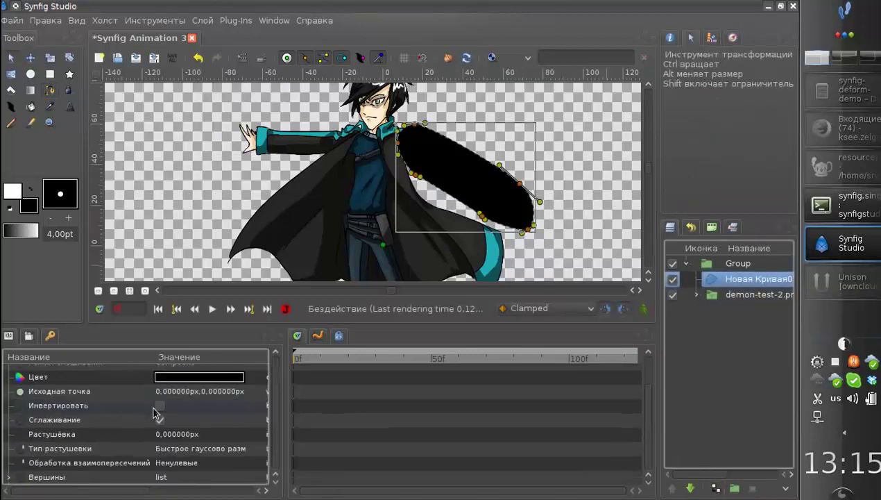
left_click(160, 404)
left_click(201, 400)
left_click(203, 354)
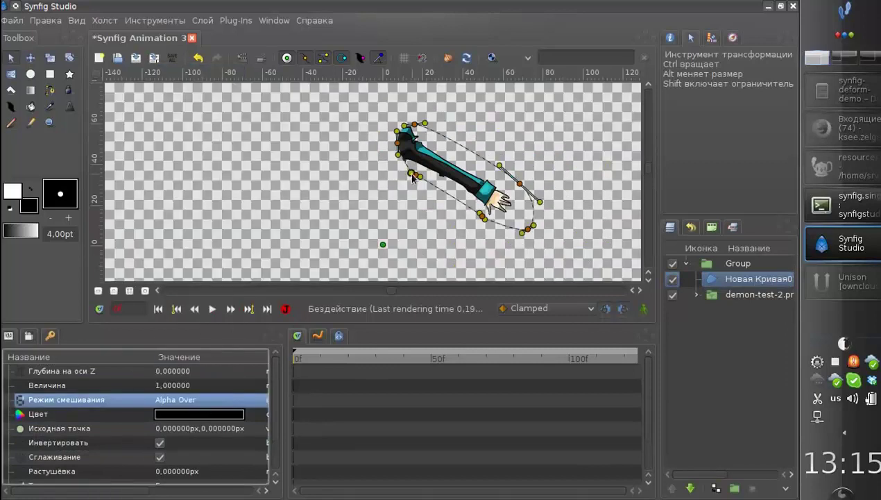
- Rename the group holding the masked arm to hand
double_click(736, 264)
type("hand")
key("Return")
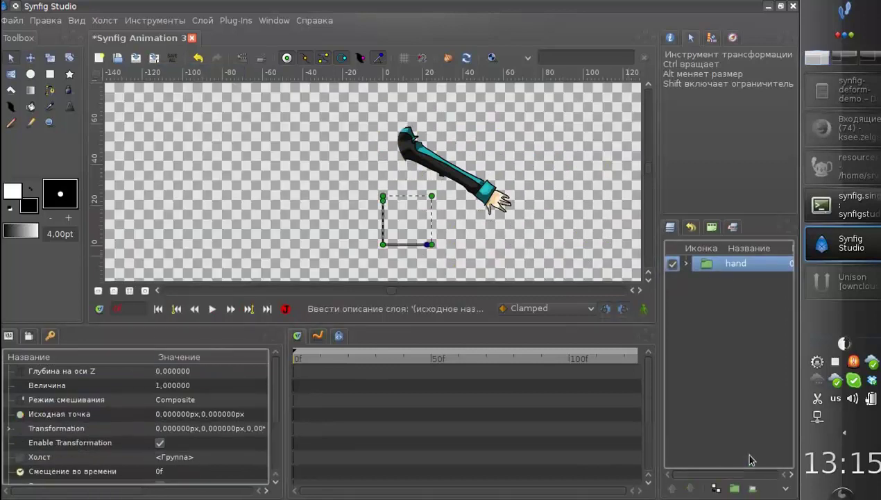
- Duplicate the hand group and name the two groups hand-2 and hand-1
left_click(716, 488)
double_click(740, 280)
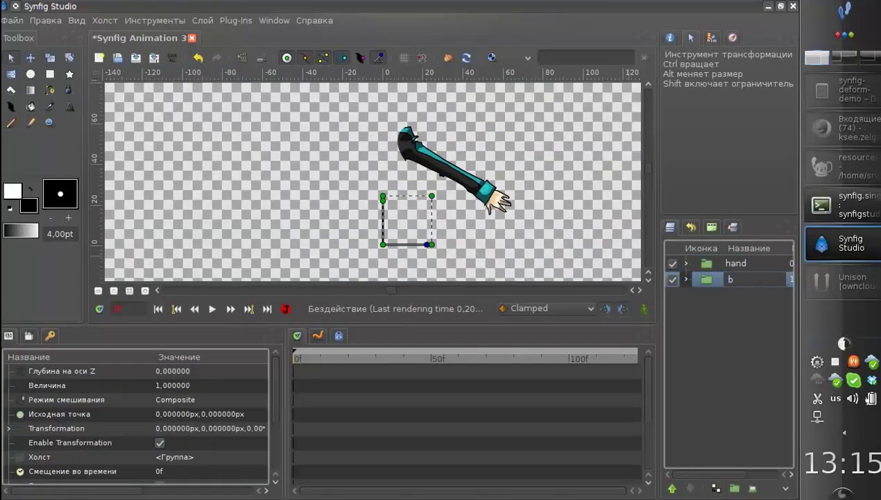
key("Return")
key("Up")
key("Return")
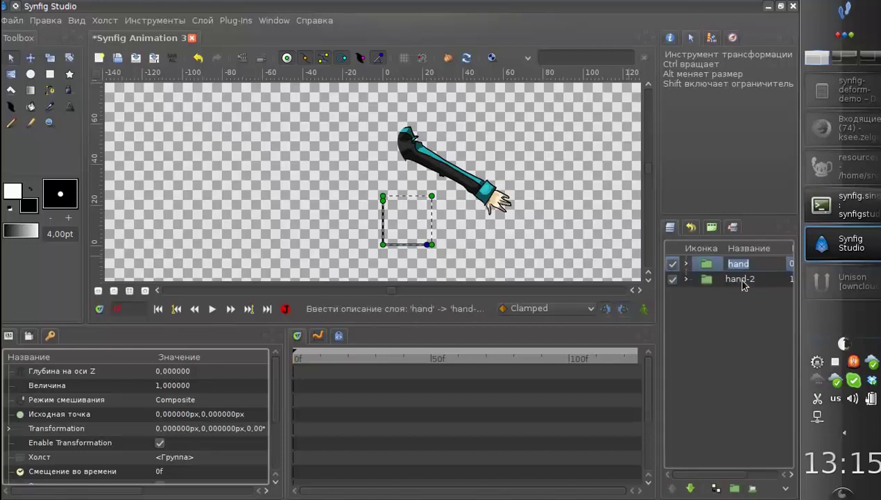
key("End")
type("-1")
key("Return")
- Hide the hand-1 group, then expand hand-2 and disable its spline mask to reveal the whole character
left_click(673, 263)
left_click(685, 279)
left_click(687, 280)
left_click(749, 294)
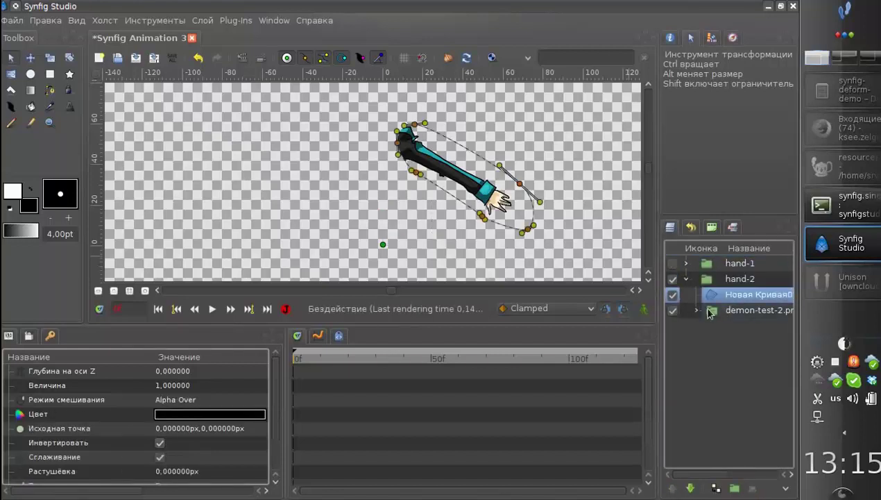
left_click(672, 294)
- Reshape the hand-2 mask outline around the horizontal arm from shoulder to fingers and re-enable the mask
left_click_drag(531, 224, 355, 149)
left_click_drag(238, 161, 245, 159)
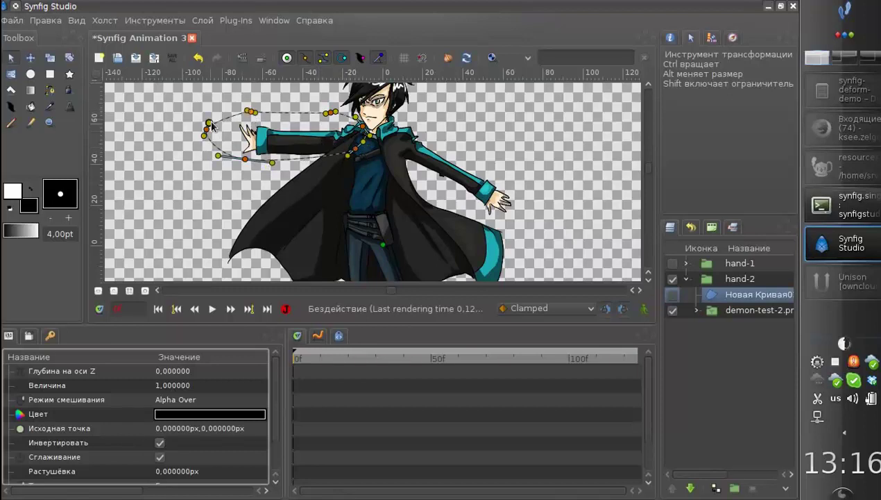
left_click_drag(210, 129, 219, 131)
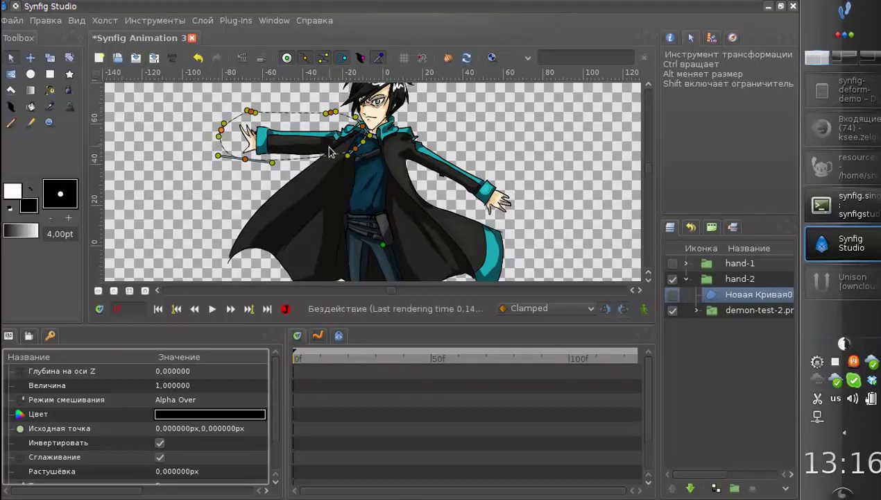
left_click_drag(359, 128, 360, 127)
left_click(673, 296)
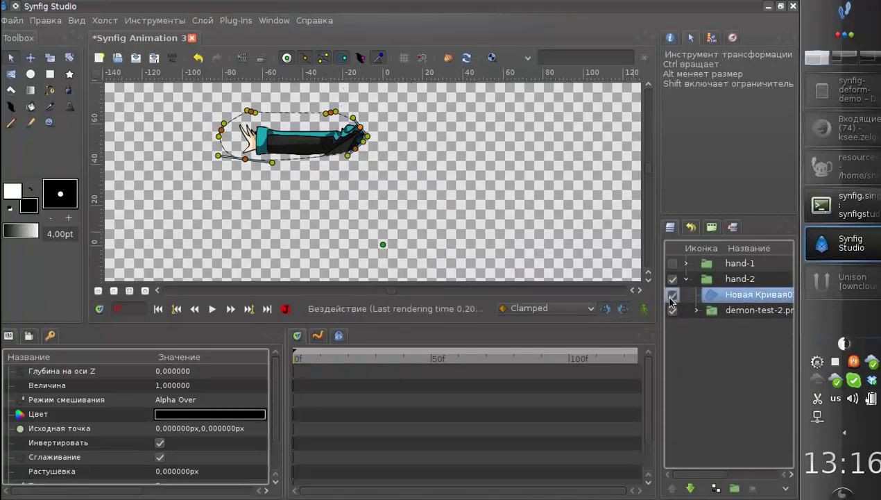
left_click_drag(272, 163, 275, 158)
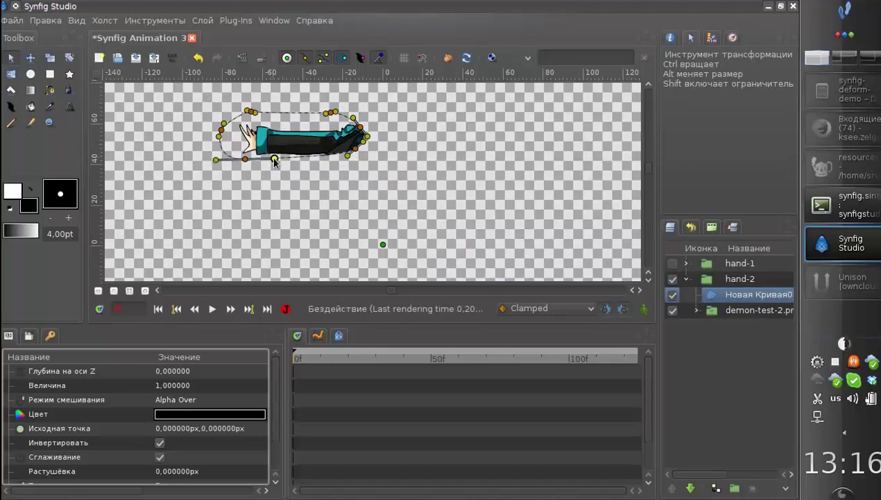
- Duplicate the hand-2 group, rename the copy head and hide hand-2
left_click(687, 278)
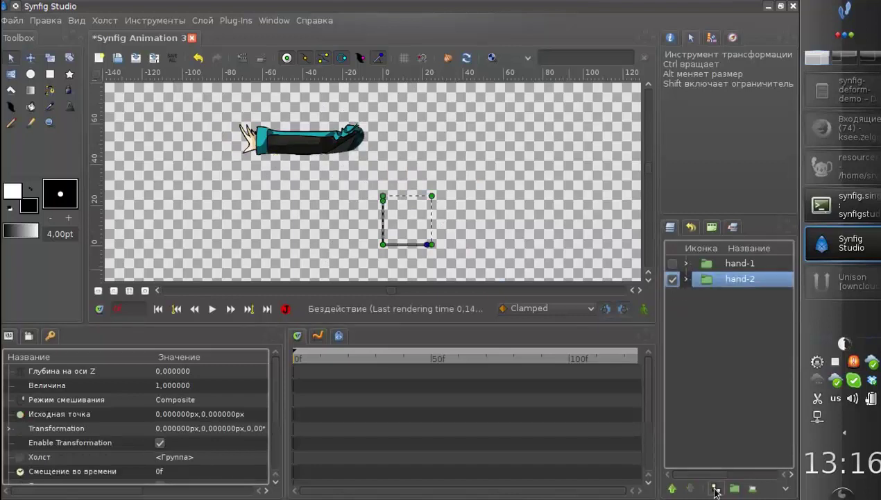
left_click(715, 488)
double_click(755, 295)
key("Return")
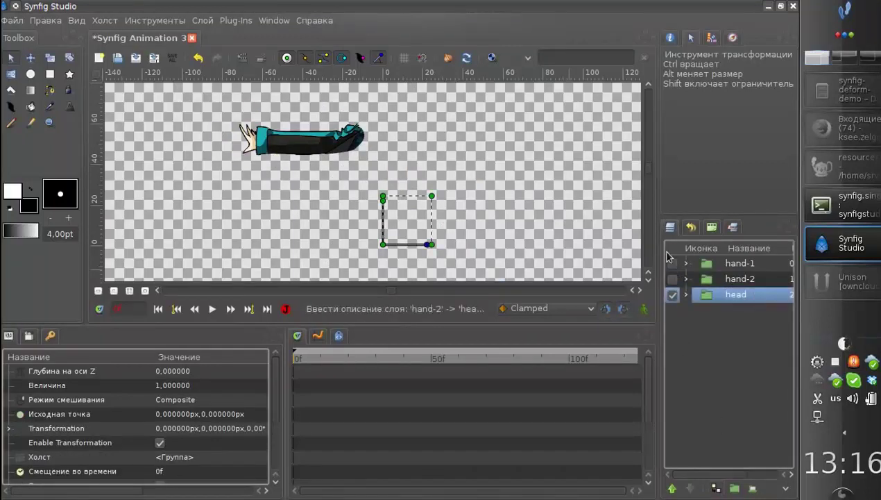
- Disable the spline mask in the head group and move its vertices to enclose the character's head
left_click(686, 295)
left_click(756, 310)
left_click_drag(408, 183, 415, 229)
key("ctrl+a")
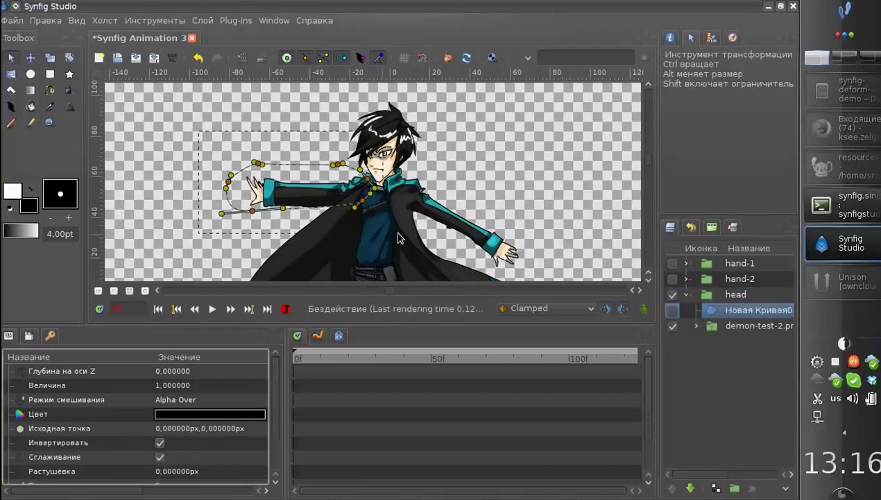
left_click_drag(367, 178, 495, 154)
left_click_drag(387, 138, 353, 104)
left_click_drag(465, 139, 404, 90)
left_click_drag(491, 175, 445, 147)
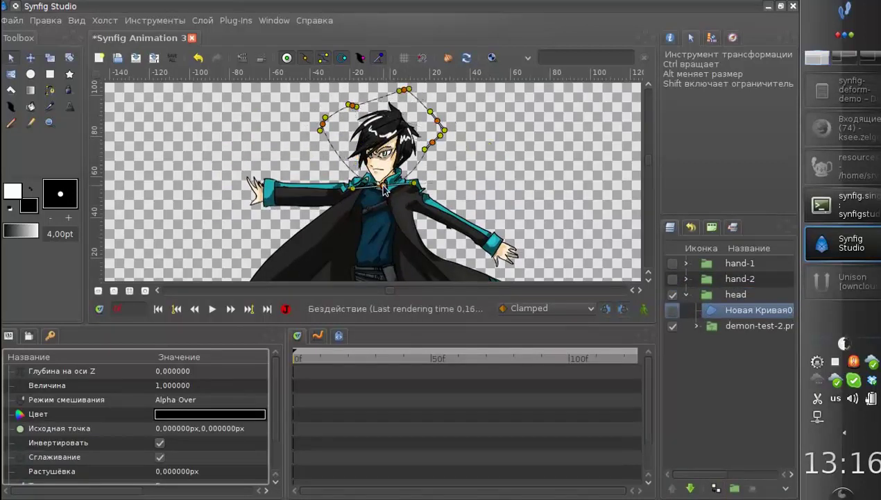
- Fit the lower edge of the head mask closely around the character's jaw, chin and collar
scroll(384, 184, "up", 5)
left_click_drag(466, 182, 364, 173)
scroll(366, 179, "down", 3)
left_click_drag(460, 186, 481, 184)
scroll(395, 231, "up", 2)
right_click(407, 155)
key("Escape")
left_click_drag(352, 109, 393, 131)
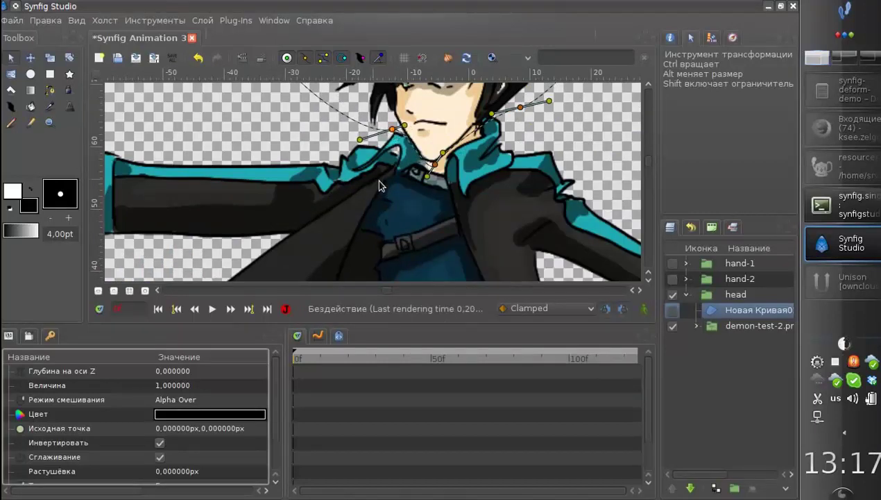
- Re-enable the spline mask in the head group and collapse the group
scroll(507, 194, "down", 3)
left_click(673, 310)
left_click(736, 295)
left_click(686, 294)
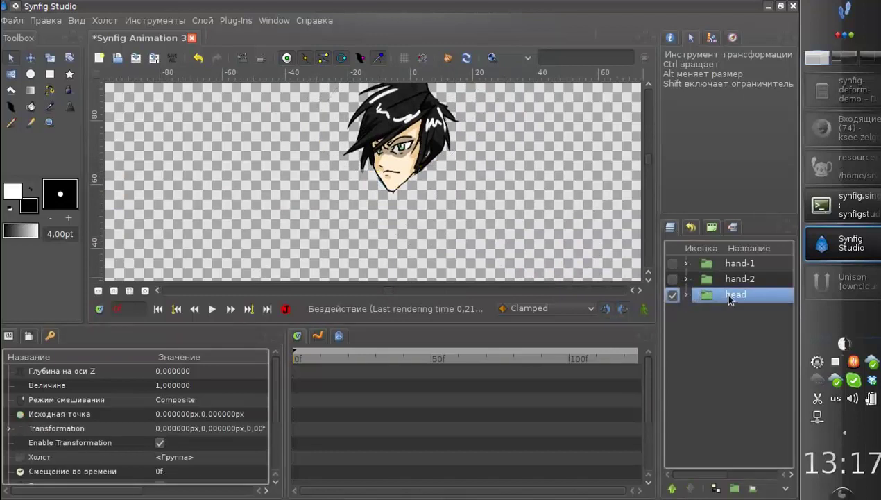
- Duplicate the head group, hide the original head group and rename the copy rest
double_click(738, 294)
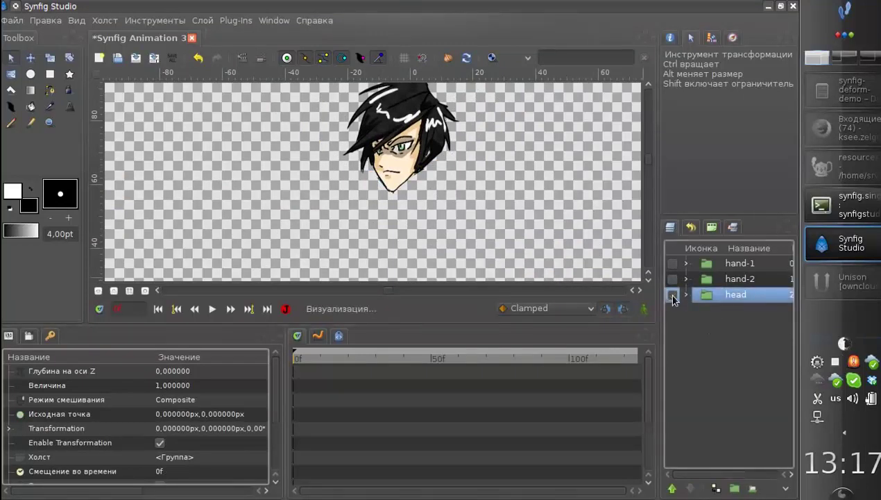
left_click(673, 294)
left_click(714, 487)
left_click(673, 310)
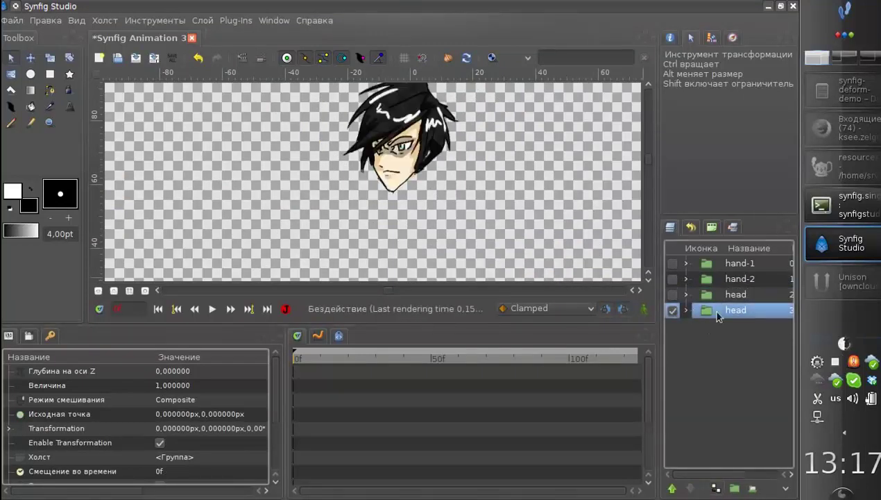
double_click(738, 310)
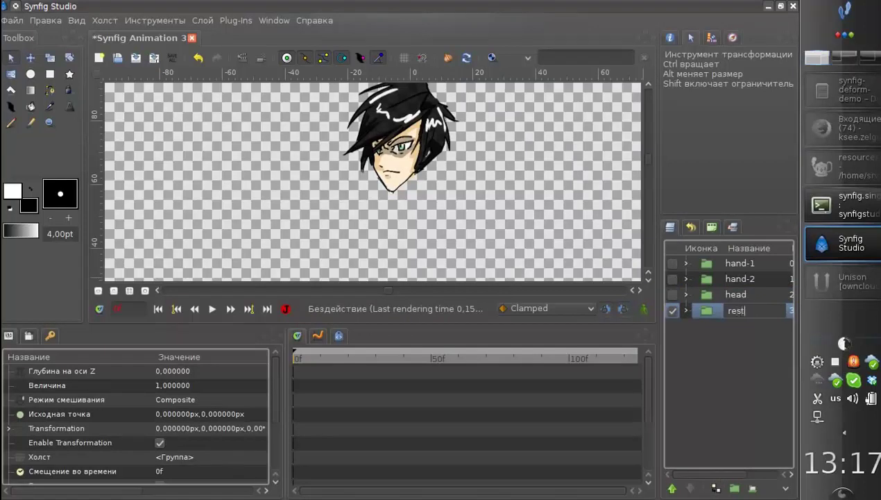
key("Return")
- Disable the spline mask in the rest group and start moving its vertices from the head out around the cloak
left_click(687, 310)
left_click(671, 325)
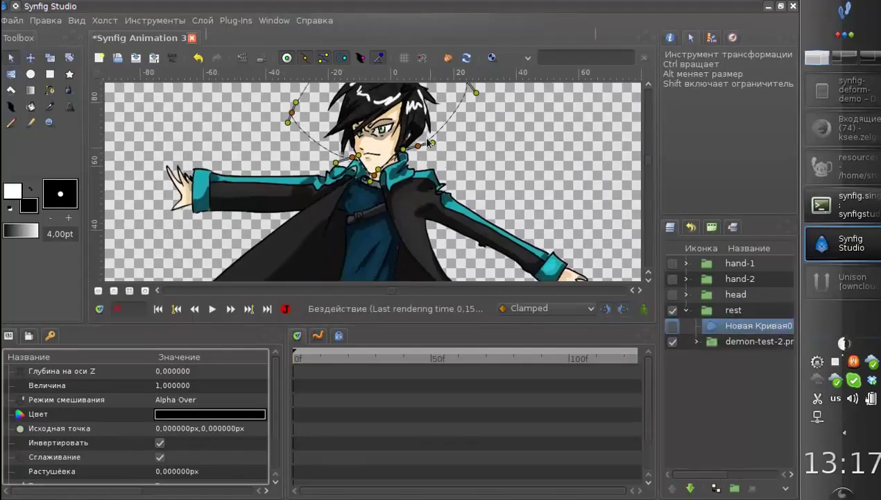
scroll(407, 189, "down", 2, "ctrl")
left_click_drag(349, 133, 332, 195)
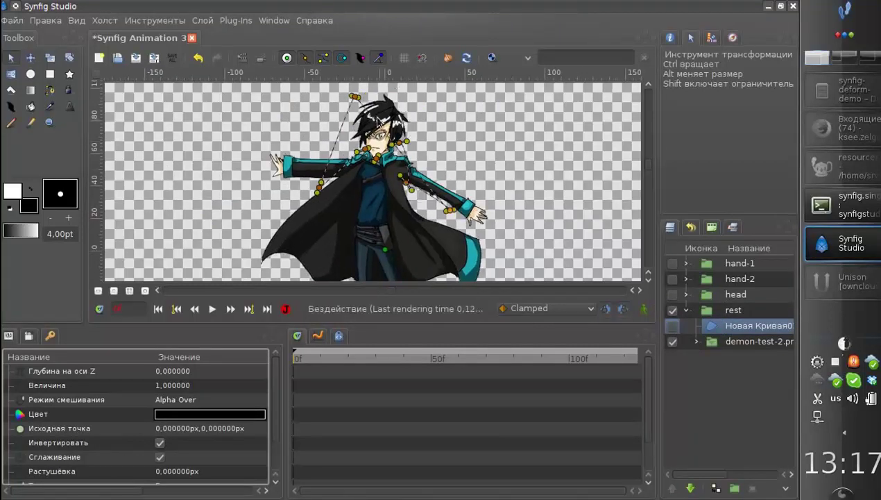
left_click_drag(370, 96, 215, 264)
left_click_drag(331, 191, 351, 143)
scroll(352, 177, "up", 3, "ctrl")
scroll(354, 144, "down", 5, "ctrl")
- Extend the rest mask outline with more vertices so it encloses the torso, cloak and legs but passes below both arms
right_click(346, 212)
left_click(389, 220)
left_click_drag(346, 212, 460, 232)
scroll(356, 139, "down", 3)
right_click(351, 138)
left_click(388, 146)
left_click_drag(351, 139, 350, 221)
left_click_drag(421, 157, 461, 193)
left_click_drag(426, 183, 422, 220)
left_click_drag(256, 159, 254, 174)
left_click_drag(271, 163, 264, 198)
scroll(264, 202, "up", 2, "ctrl")
scroll(357, 180, "up", 1)
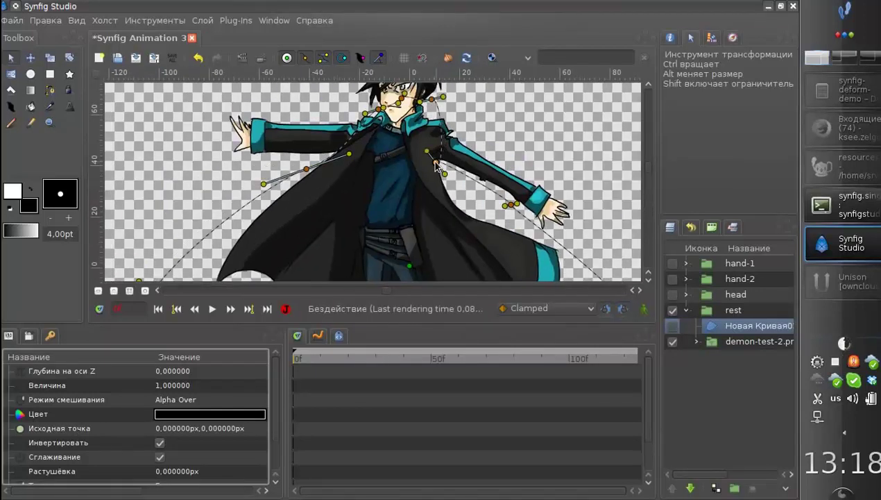
- Re-enable the rest mask and refine its outline around the collar and the shoulder beside the slanting arm
left_click(672, 325)
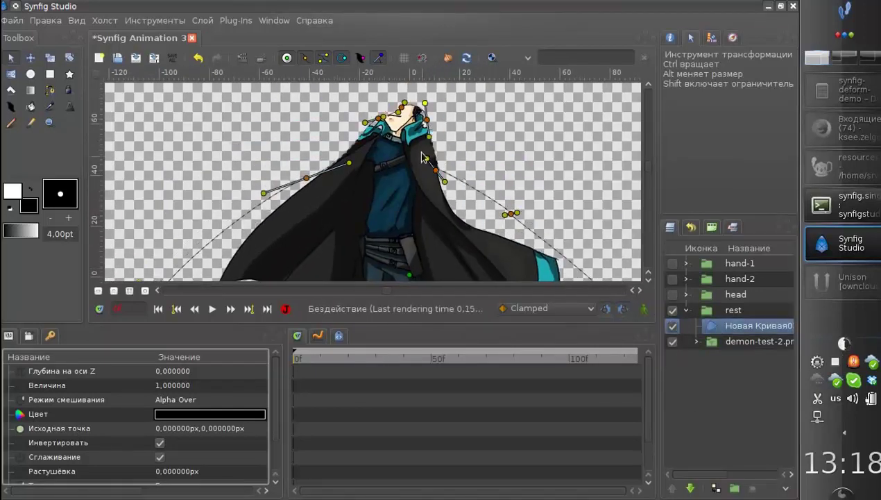
right_click(428, 125)
right_click(438, 132)
left_click(467, 186)
left_click_drag(436, 144, 429, 127)
left_click(474, 146)
scroll(415, 207, "down", 2)
- Collapse the rest group and make the head, hand-2 and hand-1 groups visible again
left_click(686, 310)
left_click(672, 294)
left_click(673, 278)
left_click(672, 263)
- Move the hand-2 and hand-1 groups outward on opposite sides so both arms are separated from the body
key("ctrl+shift+a")
scroll(98, 455, "down", 3)
left_click(160, 405)
left_click(369, 173)
left_click(369, 174)
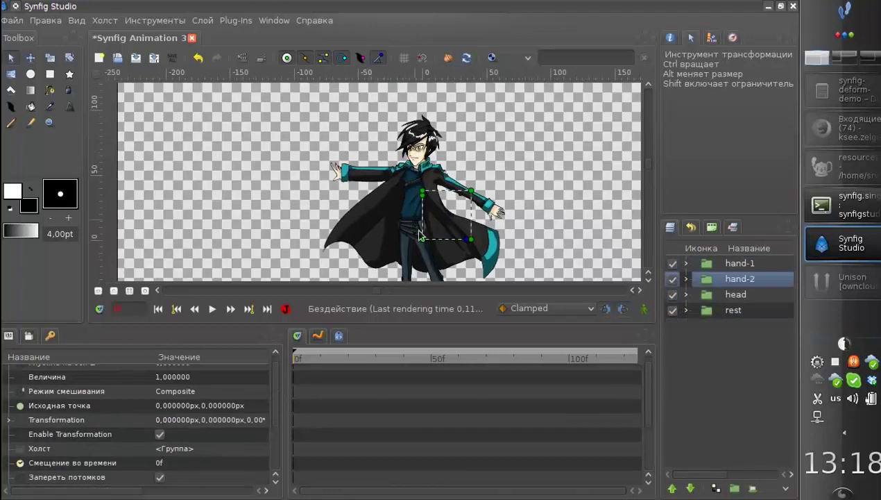
left_click_drag(419, 231, 274, 195)
left_click(467, 188)
left_click_drag(421, 238, 438, 171)
left_click_drag(438, 171, 526, 136)
- Move the head group upward so it is separated from the character's neck
scroll(472, 149, "up", 1)
left_click(420, 167)
left_click_drag(421, 263, 403, 136)
left_click_drag(416, 218, 389, 233)
scroll(393, 221, "down", 1)
scroll(389, 233, "up", 1)
scroll(374, 198, "down", 2)
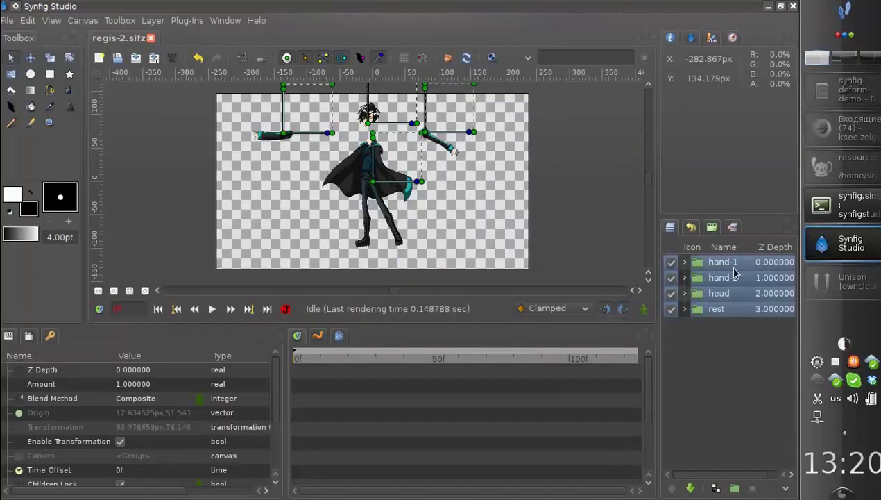
- Add a Skeleton Deformation layer above the hand-1 group
left_click(694, 264)
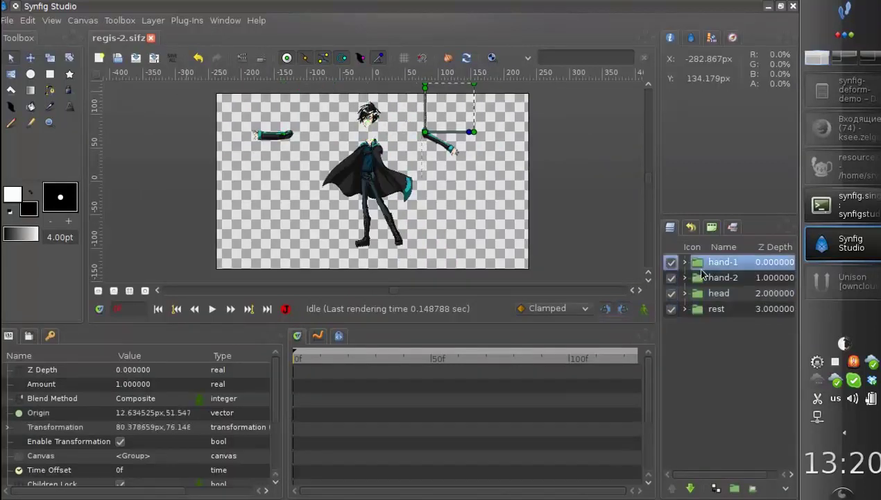
right_click(694, 266)
mouse_move(592, 11)
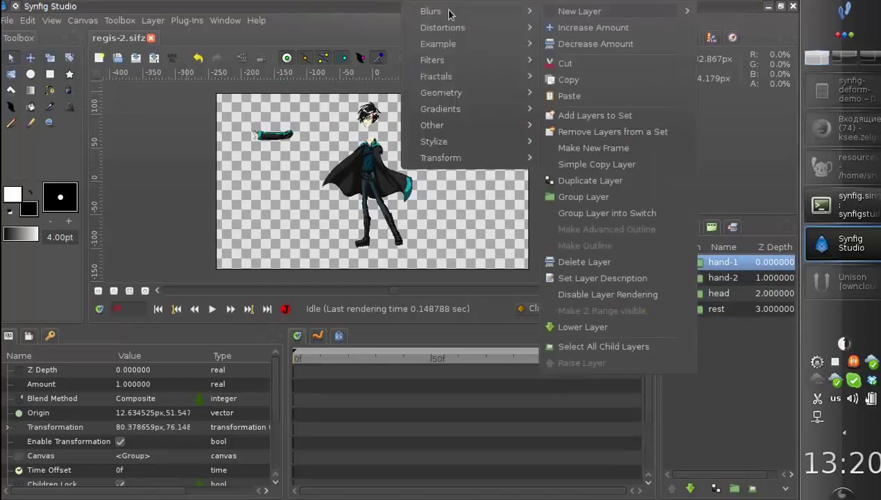
mouse_move(405, 29)
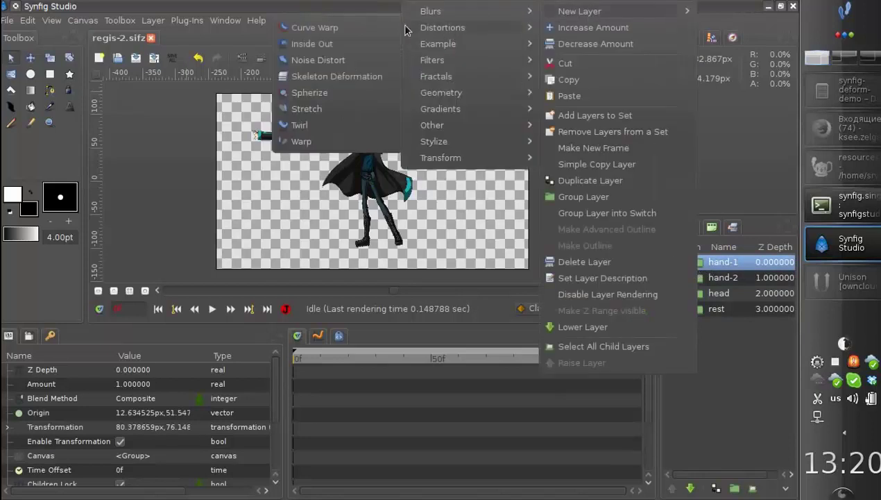
left_click(312, 78)
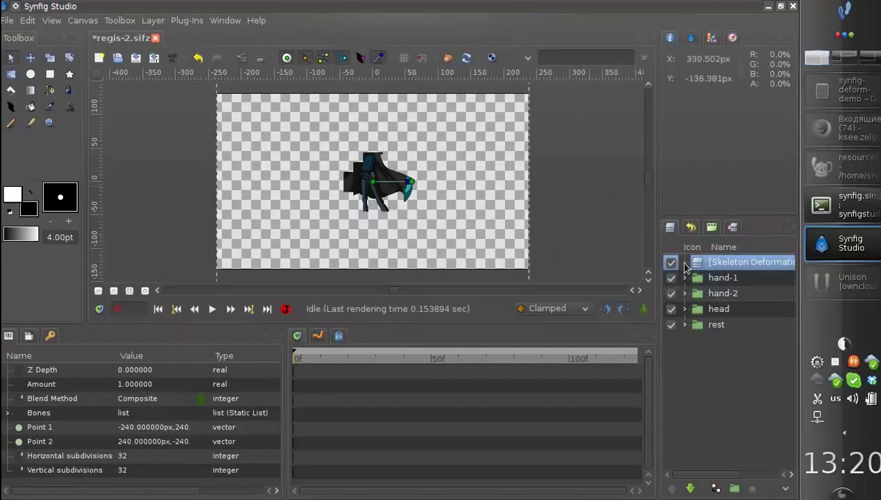
- Toggle the Skeleton Deformation layer off and on to compare the character with and without the deformation
left_click(669, 264)
left_click(670, 266)
left_click(671, 263)
left_click(671, 263)
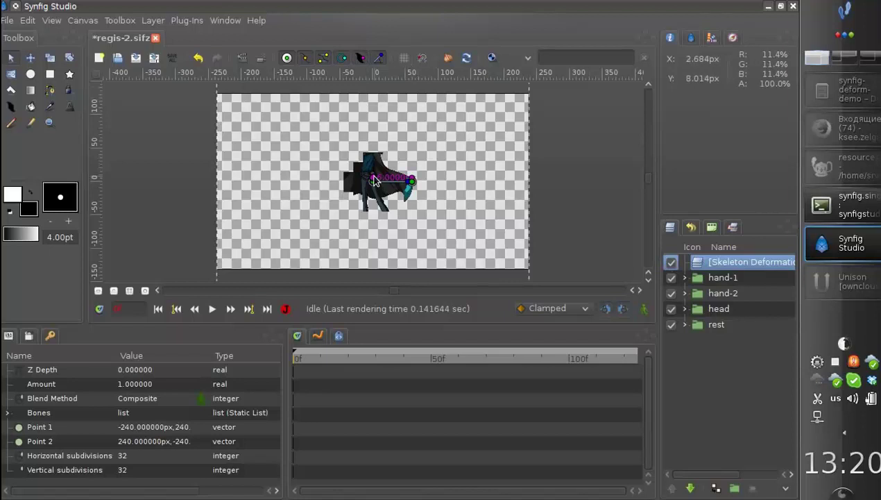
left_click(670, 263)
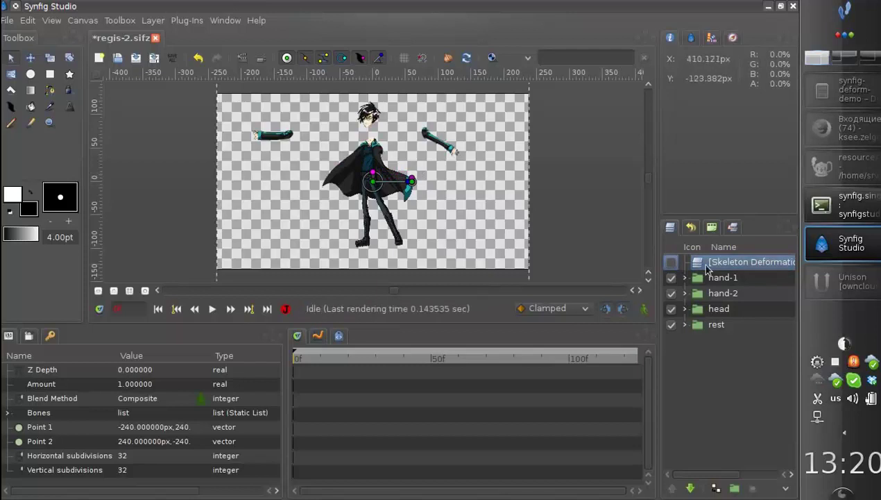
left_click(670, 262)
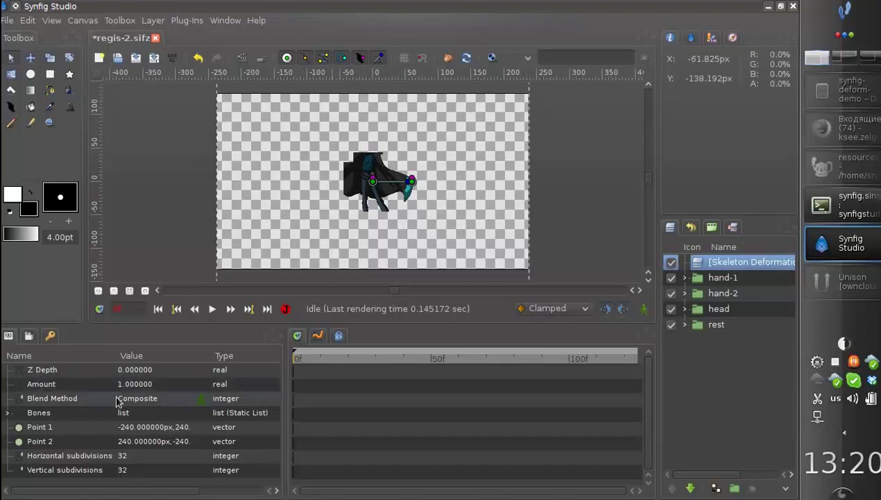
- Set both the horizontal and vertical subdivisions of the Skeleton Deformation layer to 64
left_click(144, 457)
left_click(143, 456)
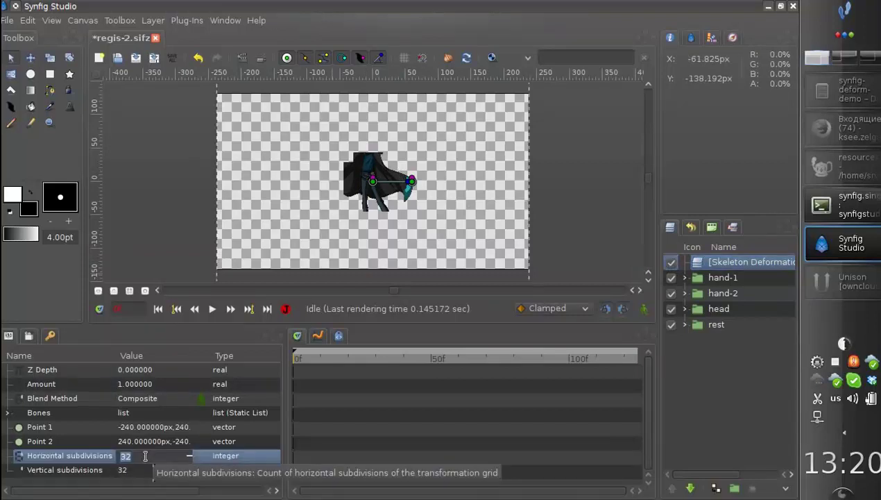
type("64")
key("Return")
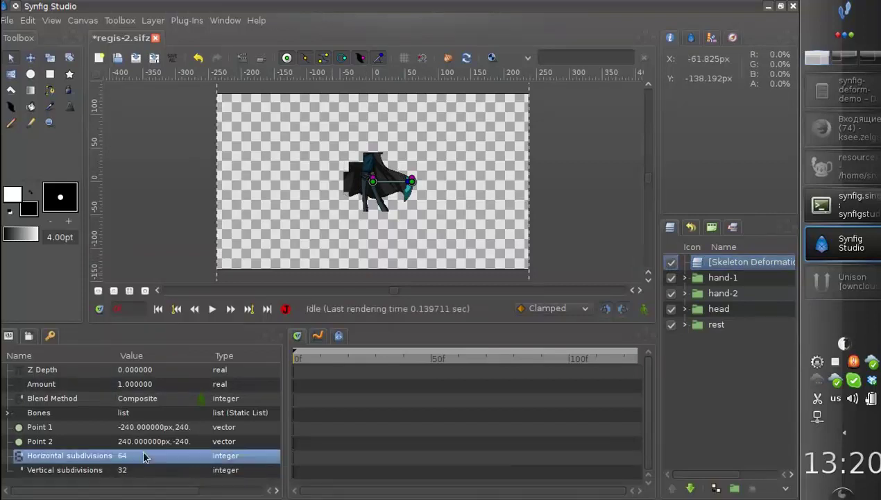
left_click(148, 469)
left_click(147, 470)
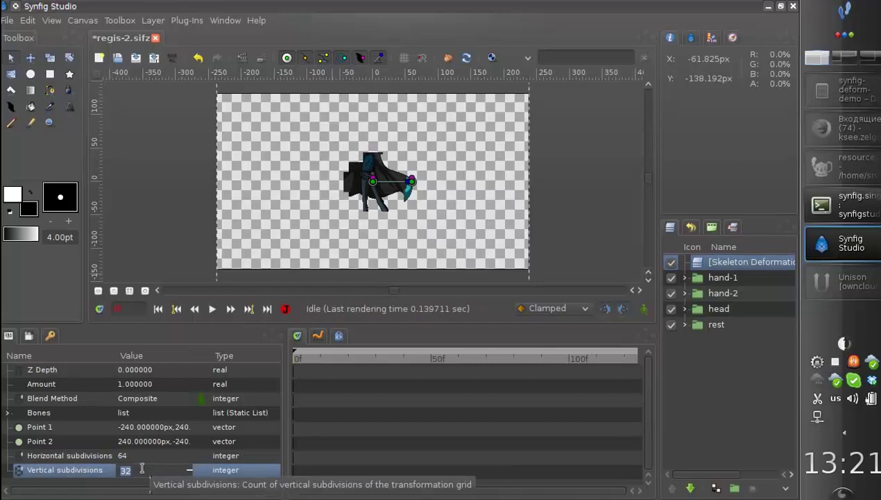
type("64")
key("Return")
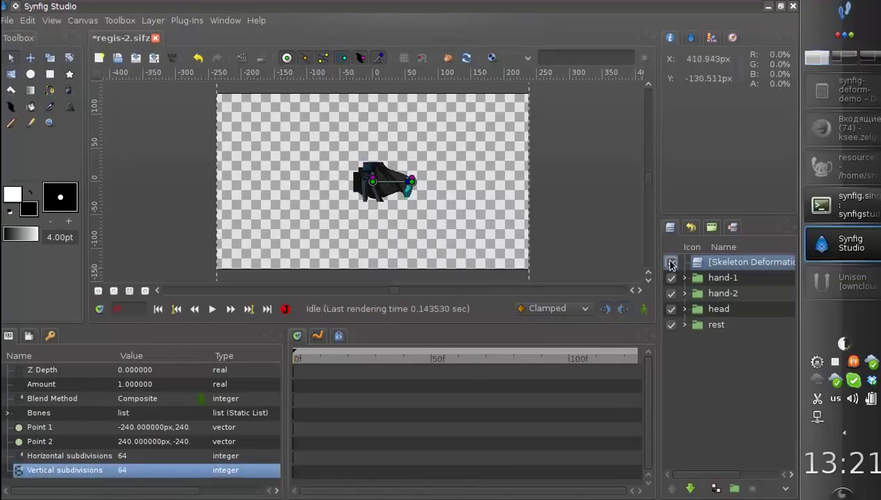
- Disable the Skeleton Deformation layer and stand its bone upright along the torso from the hips to the neck
left_click(671, 263)
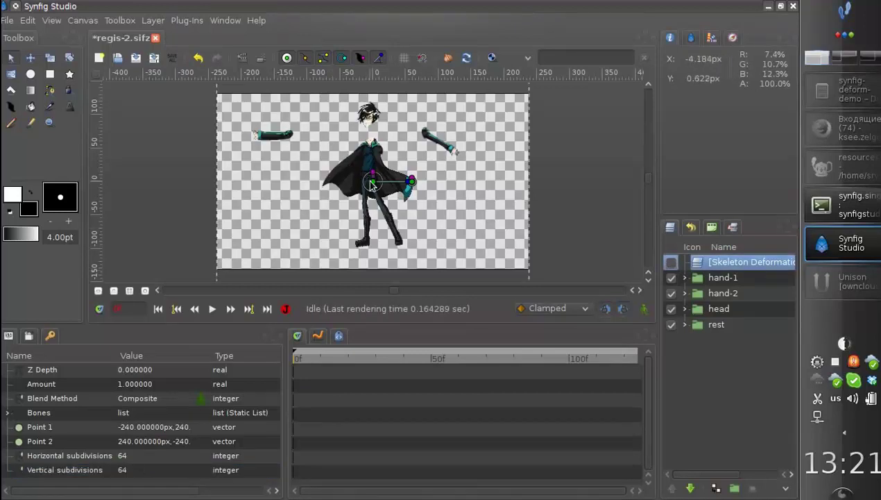
scroll(370, 219, "up", 2)
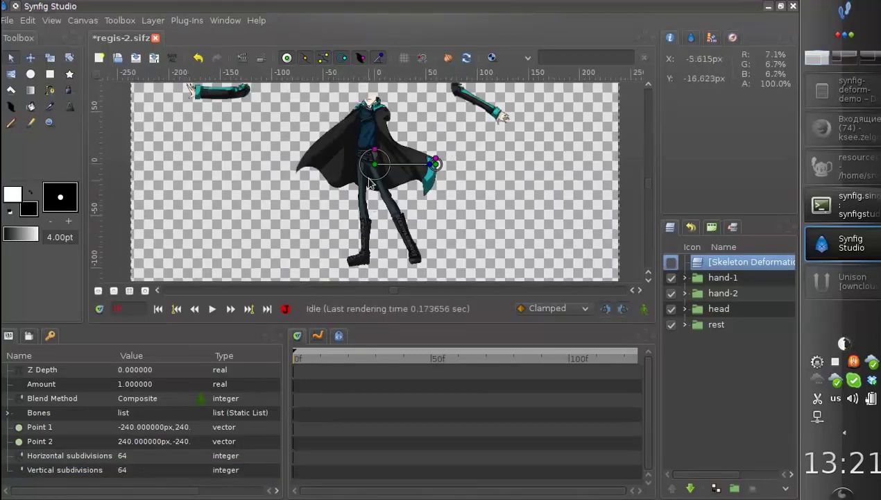
left_click_drag(379, 166, 378, 204)
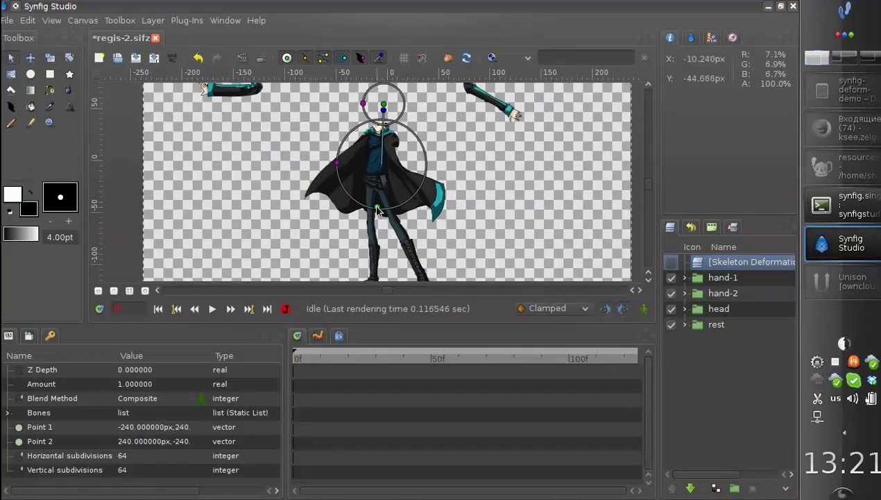
left_click_drag(377, 143, 378, 137)
- Fine-tune the torso bone's ends and reduce its influence circles to fit between the waist and collar
left_click_drag(332, 204, 360, 205)
left_click_drag(377, 204, 379, 202)
left_click_drag(381, 136, 379, 134)
left_click_drag(379, 203, 375, 184)
left_click_drag(374, 118, 362, 132)
left_click_drag(363, 155, 377, 150)
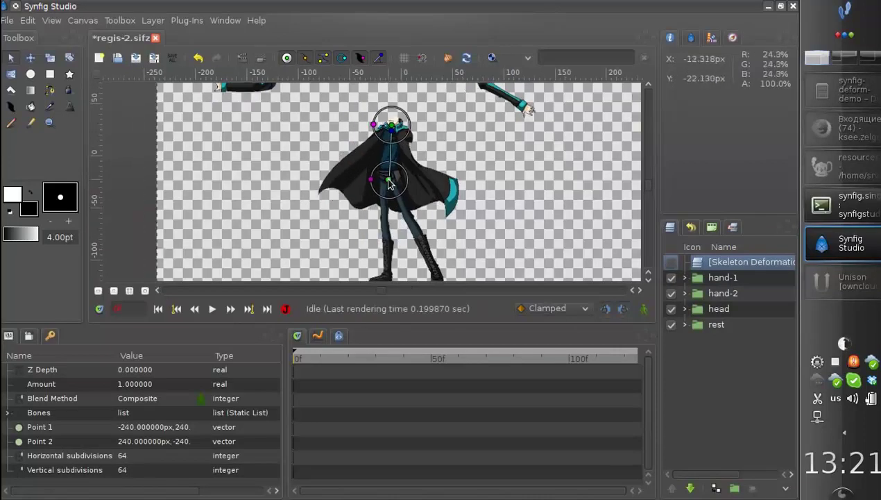
left_click_drag(390, 181, 390, 181)
- Create a child bone from the torso bone and place it over the detached head, from chin to hair
left_click_drag(390, 121, 405, 166)
right_click(401, 164)
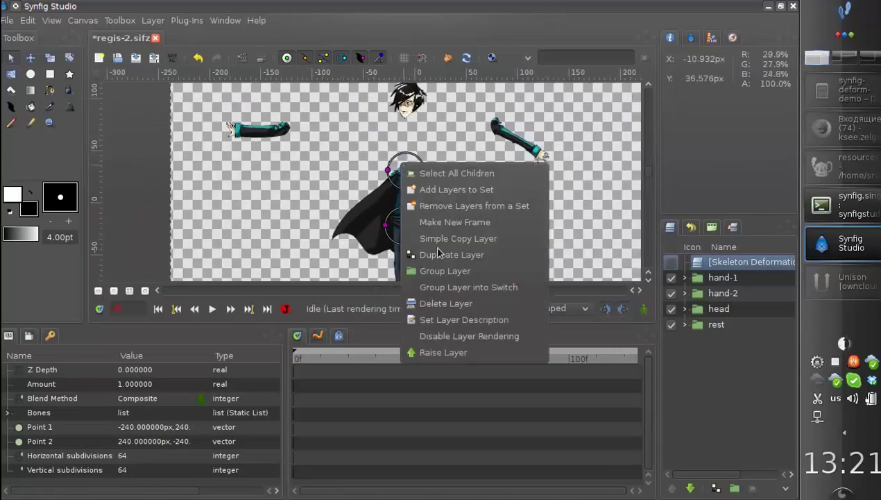
right_click(406, 173)
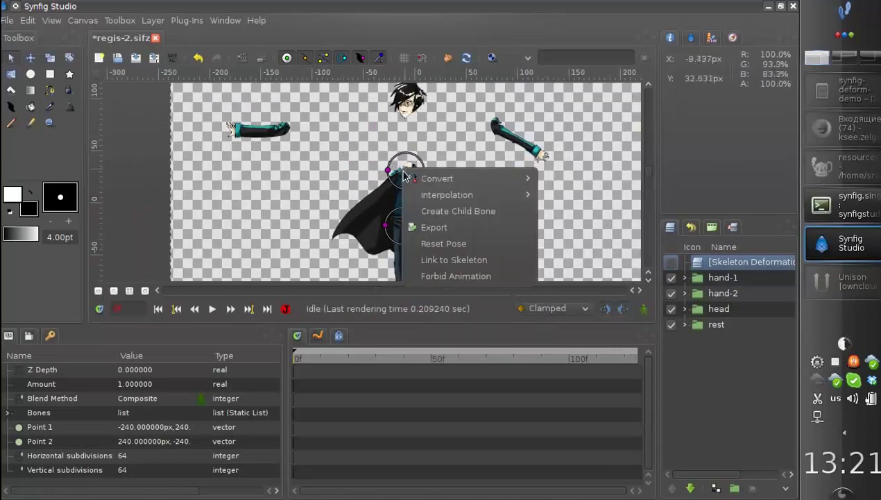
left_click(440, 212)
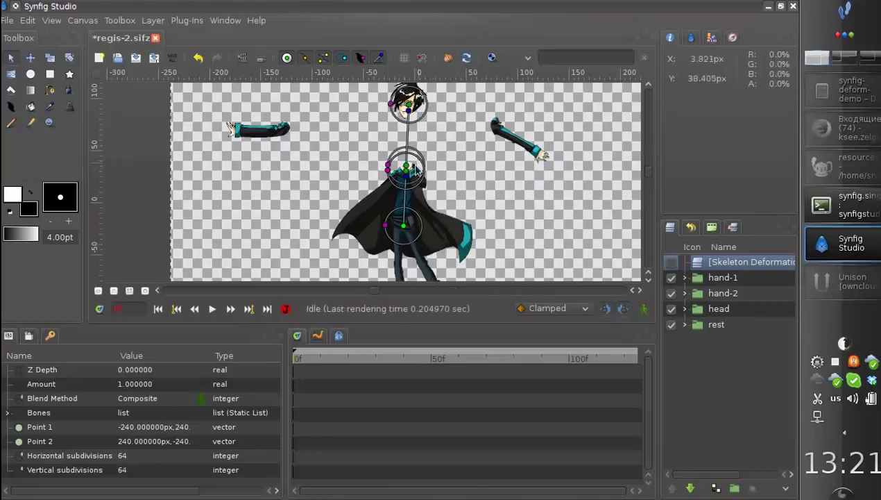
left_click_drag(406, 164, 410, 120)
left_click_drag(407, 127, 385, 136)
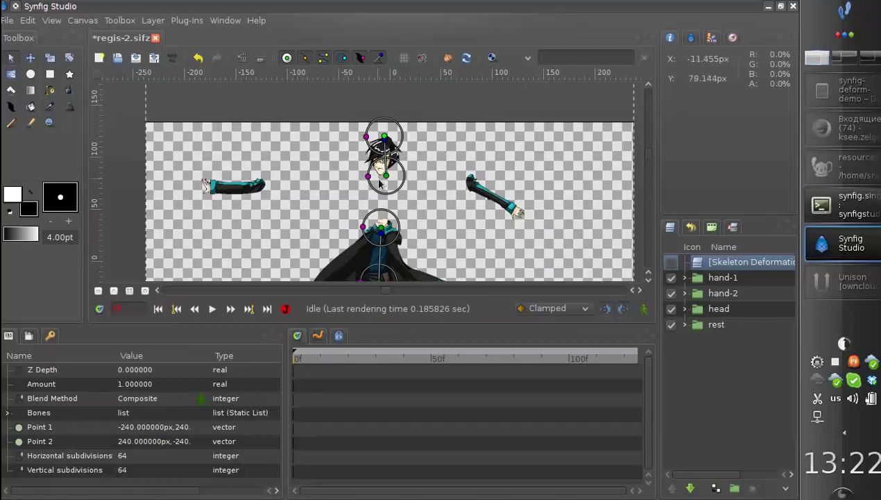
- Create another child bone from the torso bone and lay it along the upper part of the detached horizontal arm
right_click(380, 231)
left_click(412, 269)
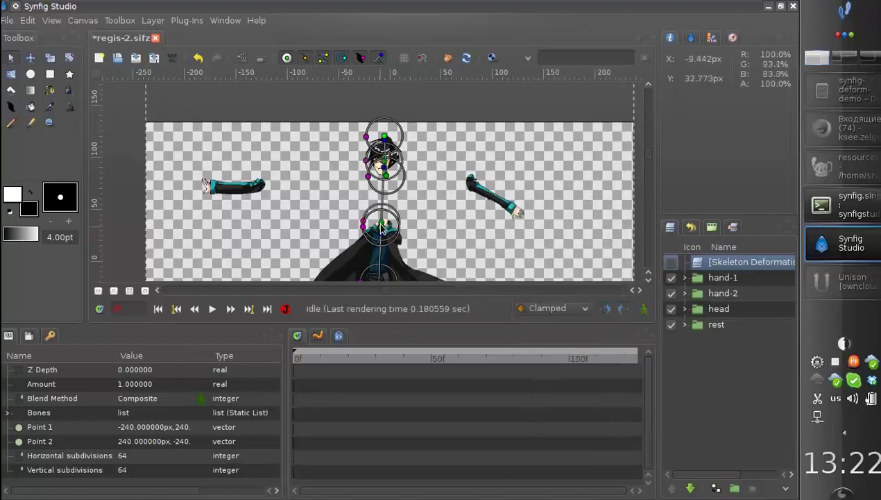
left_click_drag(264, 188, 263, 186)
left_click_drag(246, 197, 321, 174)
scroll(320, 175, "up", 2)
left_click_drag(386, 104, 340, 193)
left_click_drag(384, 222, 340, 198)
- Create a child bone at the elbow of the horizontal arm to cover the forearm and hand
right_click(340, 197)
left_click(349, 224)
left_click_drag(601, 215, 395, 211)
- Create a child bone from the torso bone and fit it along the upper part of the detached slanting arm
right_click(354, 246)
left_click(362, 272)
left_click_drag(358, 251, 487, 173)
left_click_drag(486, 173, 452, 207)
left_click_drag(457, 120, 493, 231)
left_click_drag(467, 184, 460, 195)
left_click_drag(507, 207, 499, 223)
- Create a child bone at the elbow of the slanting arm to cover its forearm and hand
right_click(478, 228)
left_click(486, 254)
left_click_drag(557, 275, 578, 67)
- Enable the Skeleton Deformation layer to check which body parts the bones cover
left_click(671, 261)
scroll(408, 216, "down", 2)
left_click_drag(381, 200, 326, 173)
- Delete the Skeleton Deformation layer and undo the deletion
key("Delete")
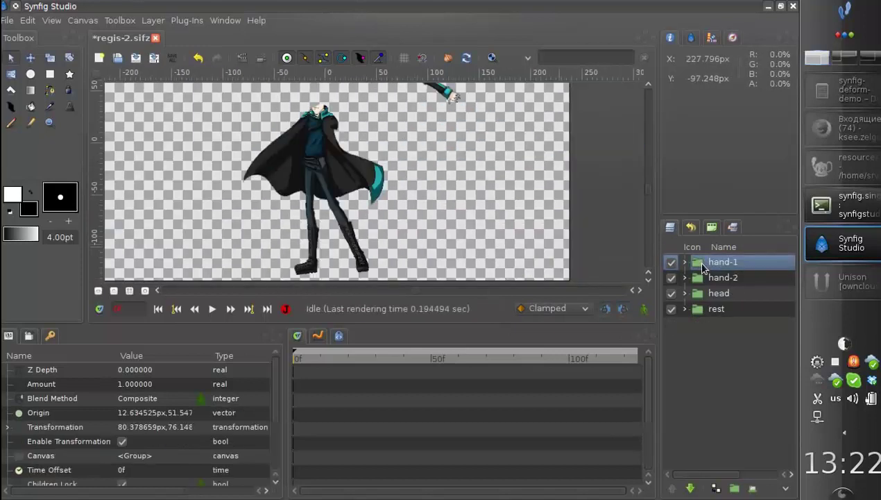
key("ctrl+z")
right_click(694, 262)
left_click(590, 380)
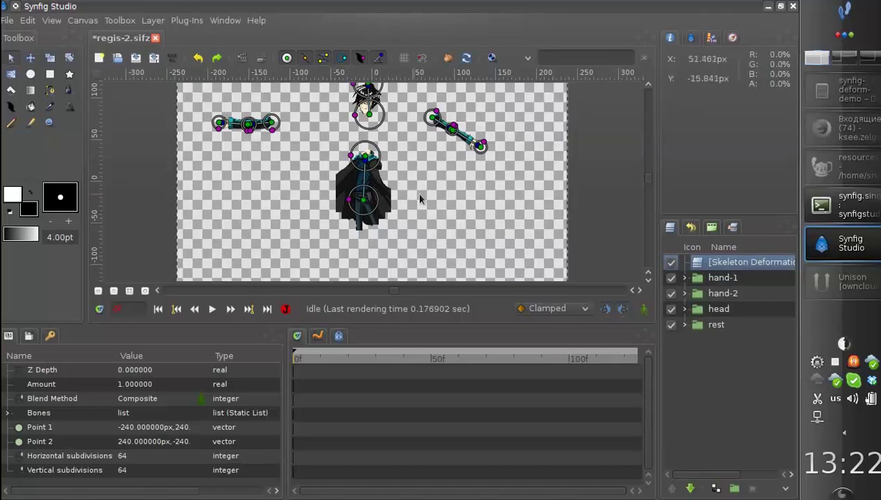
- With the Skeleton Deformation layer disabled, create a child bone from the torso bone and fit it over the character's legs
left_click(672, 263)
right_click(361, 202)
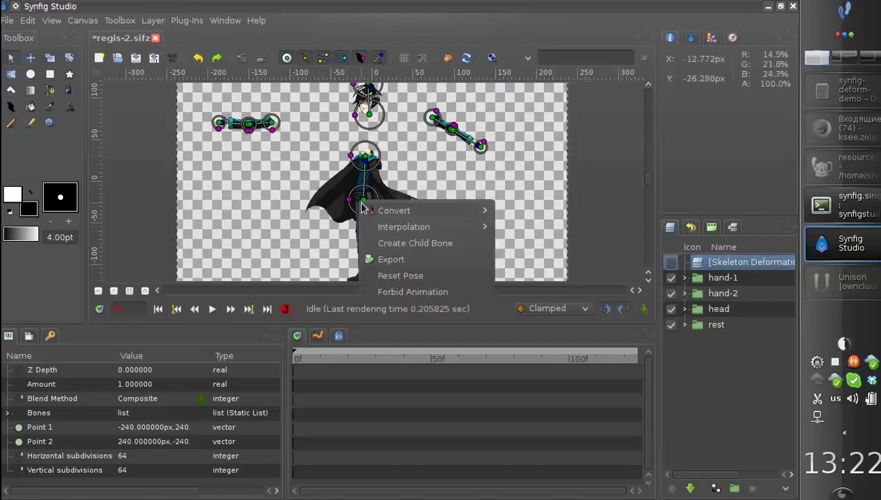
left_click(394, 243)
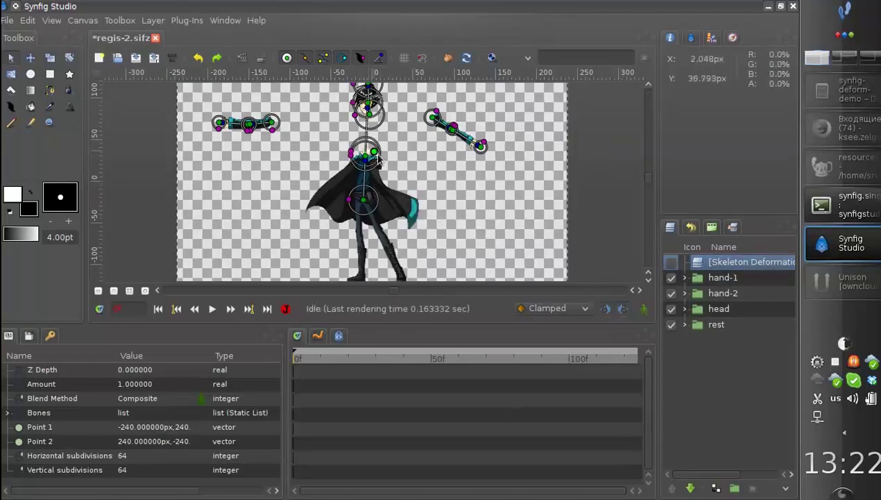
left_click_drag(386, 162, 377, 266)
left_click_drag(377, 266, 336, 212)
left_click_drag(329, 132, 290, 157)
- Enable the Skeleton Deformation layer and reset its pose
left_click(671, 261)
right_click(712, 263)
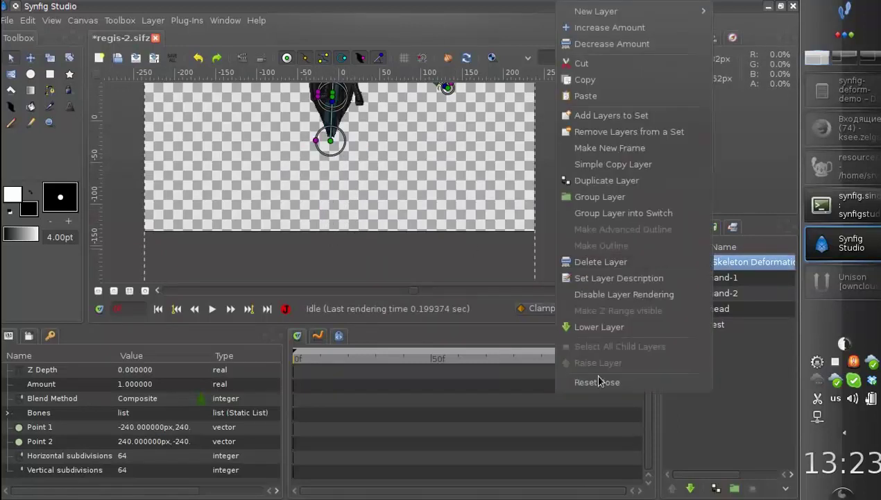
left_click(597, 384)
left_click_drag(353, 166, 365, 195)
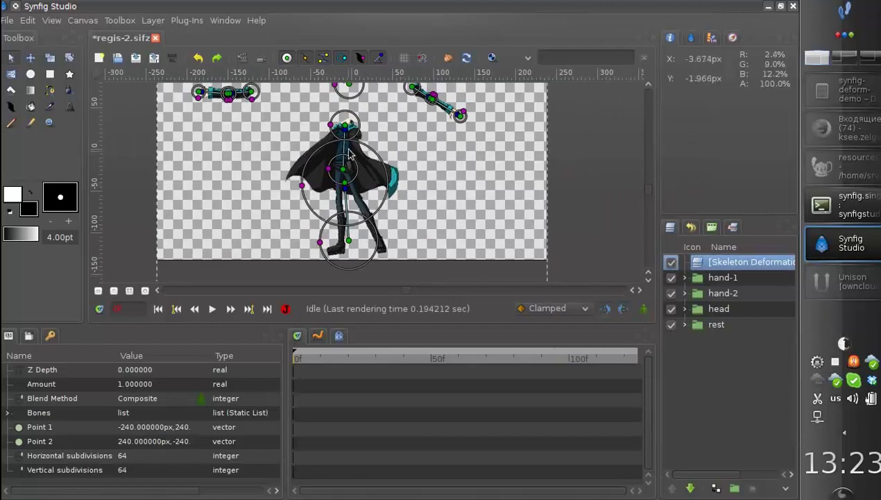
scroll(335, 222, "up", 2)
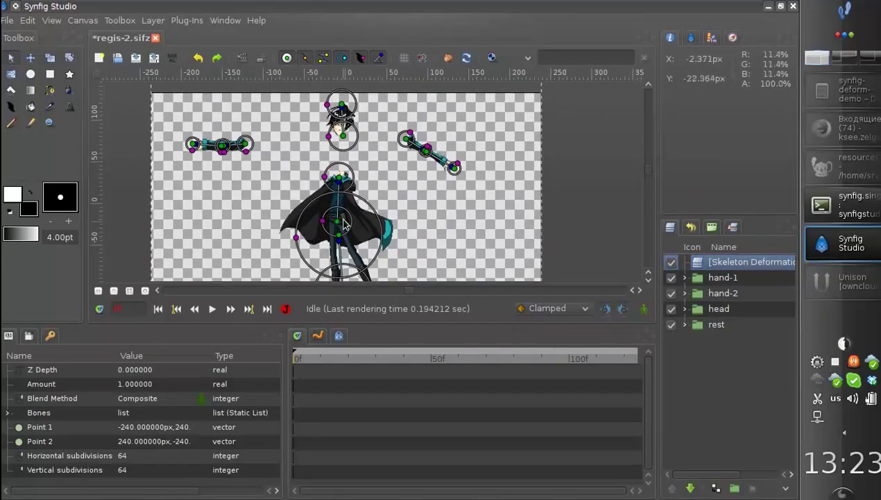
- Hide the bone width handles and move the head bone down so the head sits on the torso's neck
left_click(359, 58)
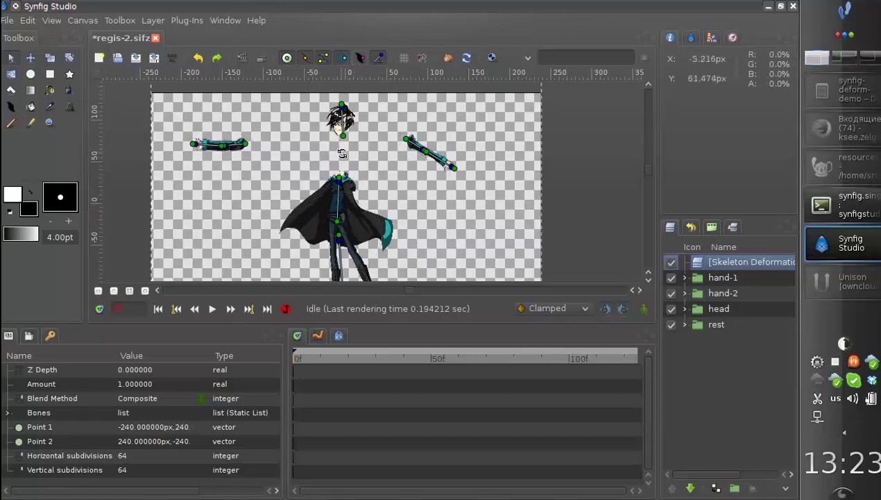
scroll(345, 154, "up", 3)
left_click_drag(350, 138, 350, 205)
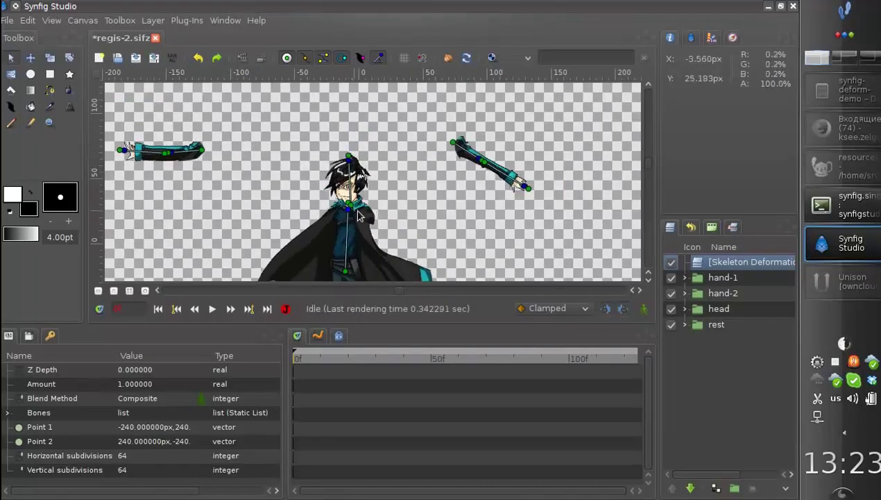
left_click(671, 262)
left_click_drag(351, 139, 350, 169)
left_click(670, 262)
left_click_drag(347, 241, 363, 181)
- Move the upper-arm bones of both detached arms to the torso so the arms attach at the shoulders
left_click_drag(462, 126, 400, 189)
left_click(670, 262)
left_click(671, 262)
left_click(671, 262)
left_click(670, 262)
left_click_drag(206, 133, 342, 194)
scroll(351, 278, "up", 2)
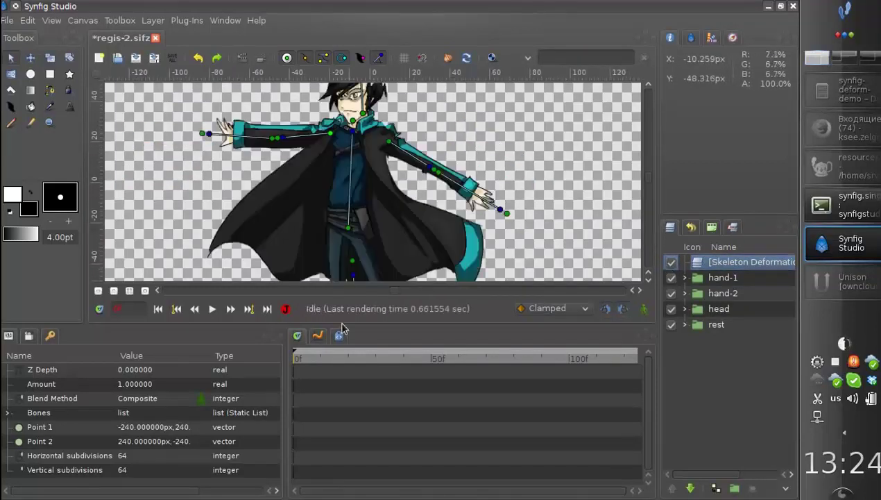
- Enlarge the canvas area and pose both arms by rotating their upper-arm and forearm bones
left_click_drag(341, 323, 341, 394)
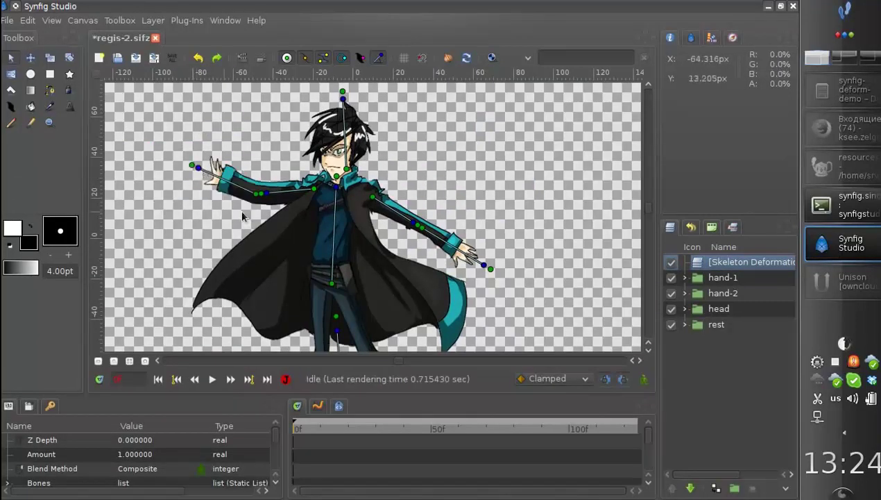
left_click_drag(485, 269, 494, 237)
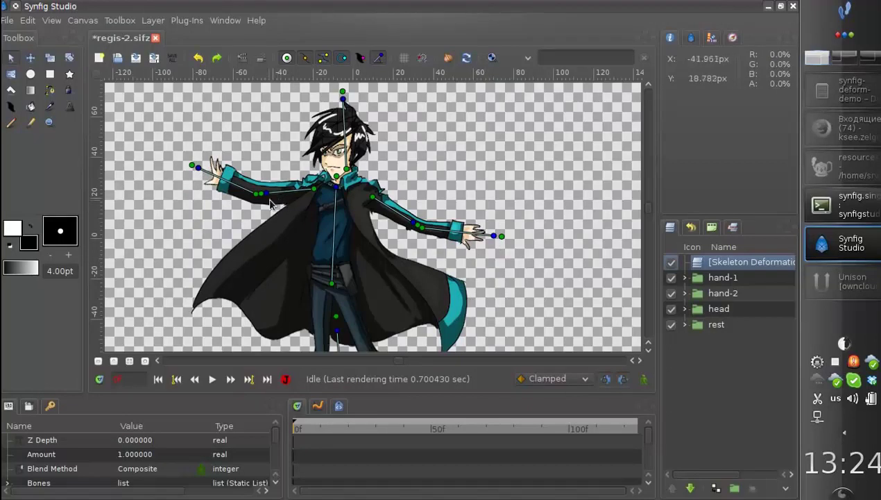
left_click_drag(267, 199, 285, 216)
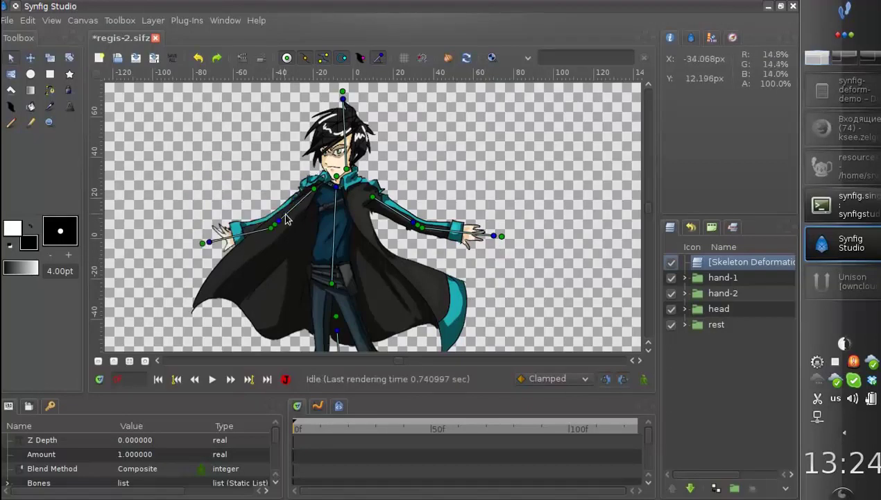
left_click_drag(406, 228, 373, 244)
- Reposition the shoulder origin of the formerly slanting arm to sit it better against the torso
left_click_drag(372, 200, 387, 261)
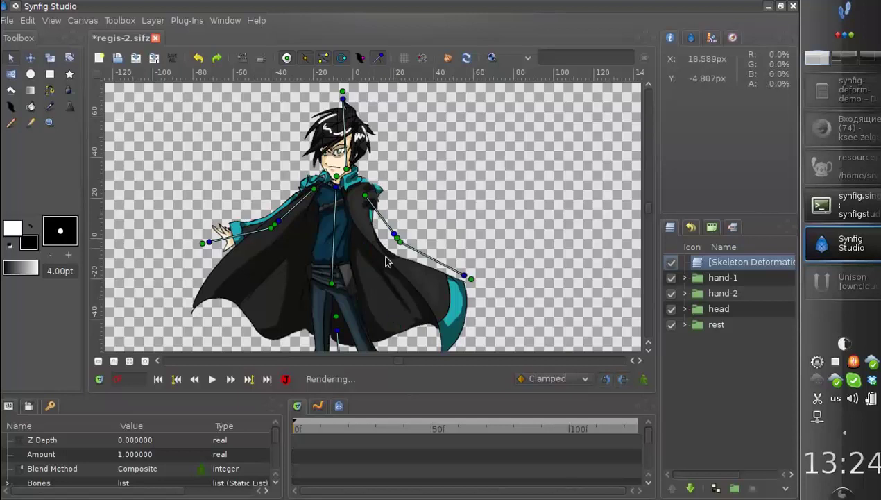
left_click(366, 201)
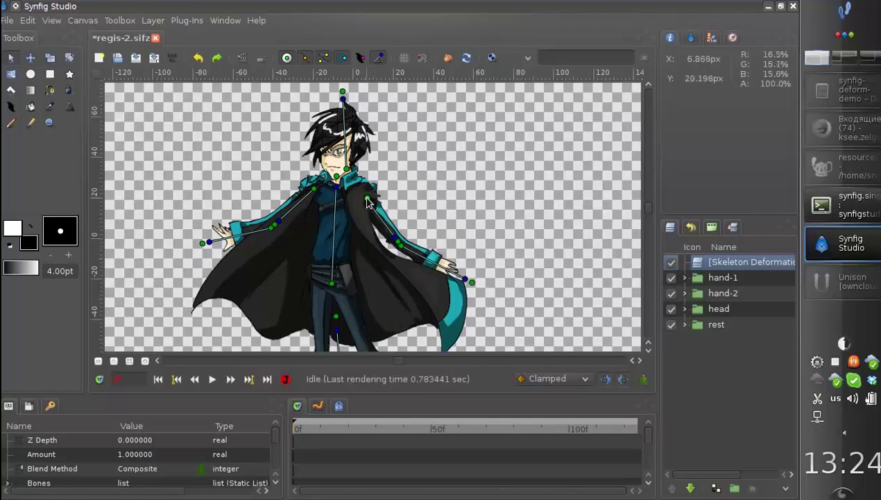
left_click_drag(367, 201, 363, 186)
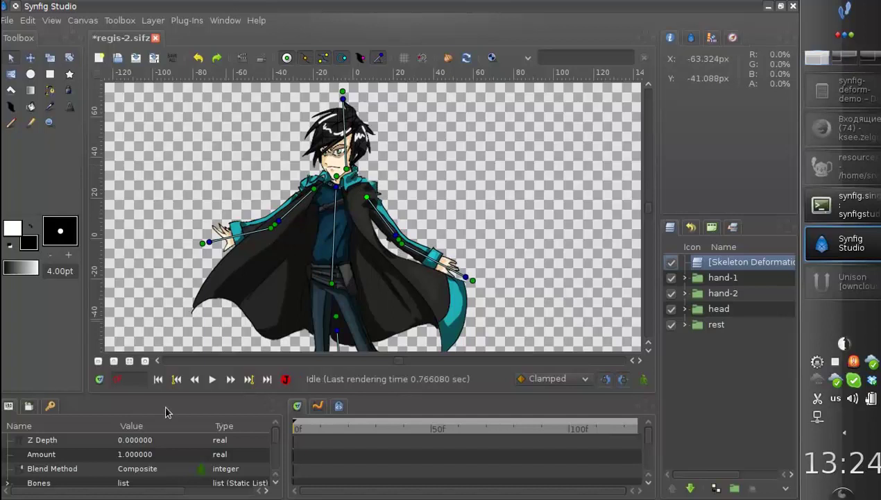
- Set the Z-Order of the second bone in Item 001 of the Bones list to 1 and nudge the head bone
left_click_drag(174, 394, 174, 304)
left_click(8, 392)
left_click(17, 407)
scroll(79, 427, "down", 1)
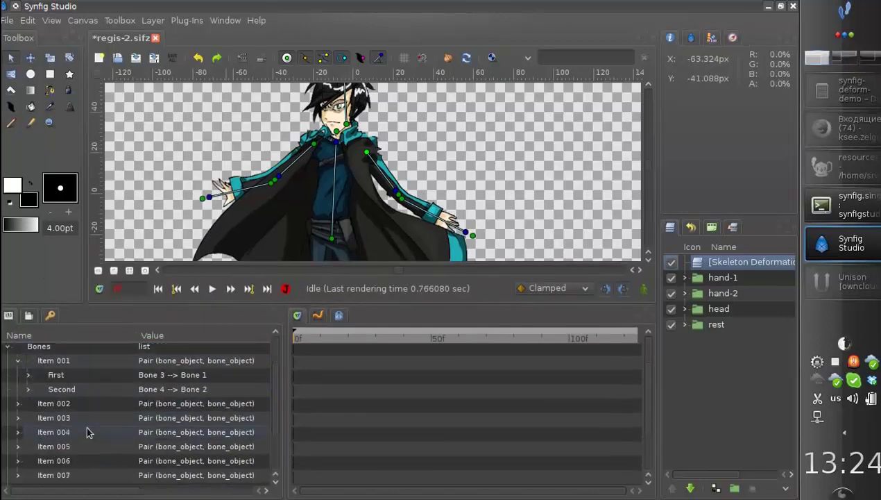
left_click(59, 391)
left_click(28, 390)
scroll(54, 389, "down", 2)
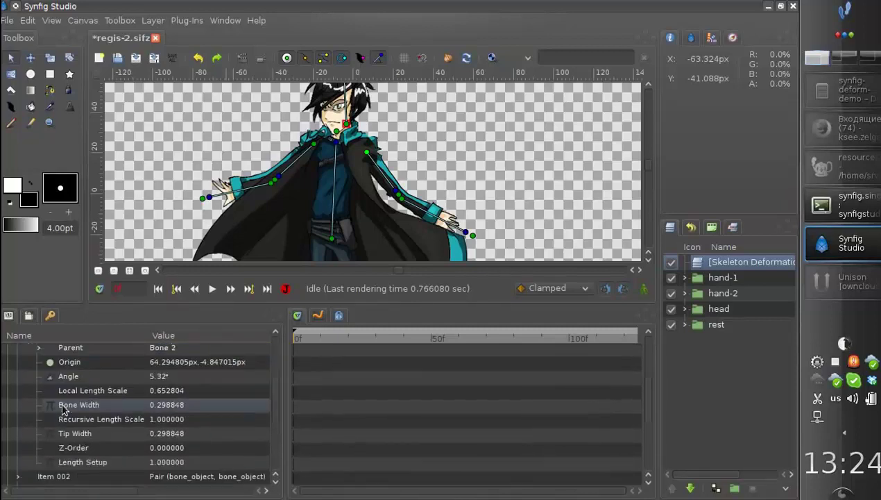
left_click(208, 447)
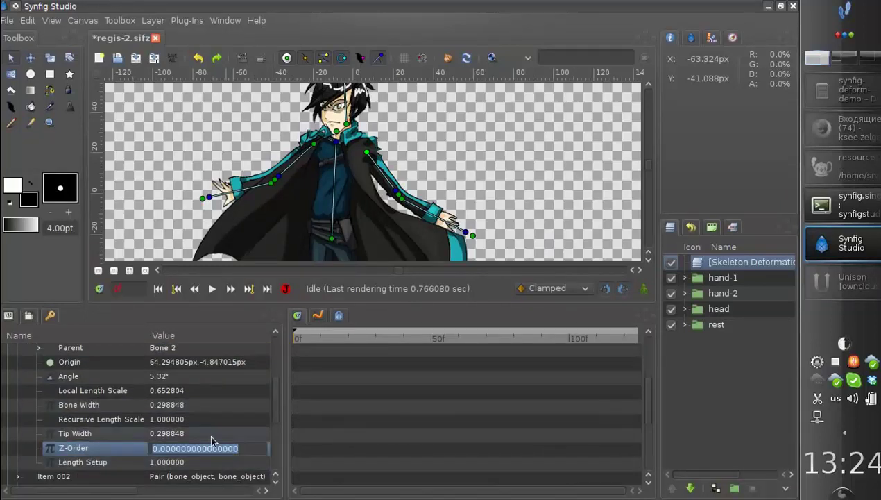
type("1")
key("Return")
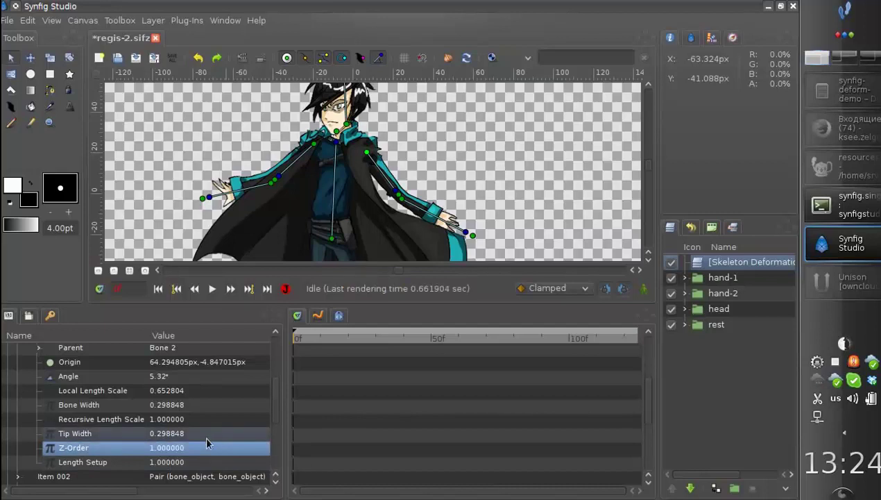
left_click(348, 125)
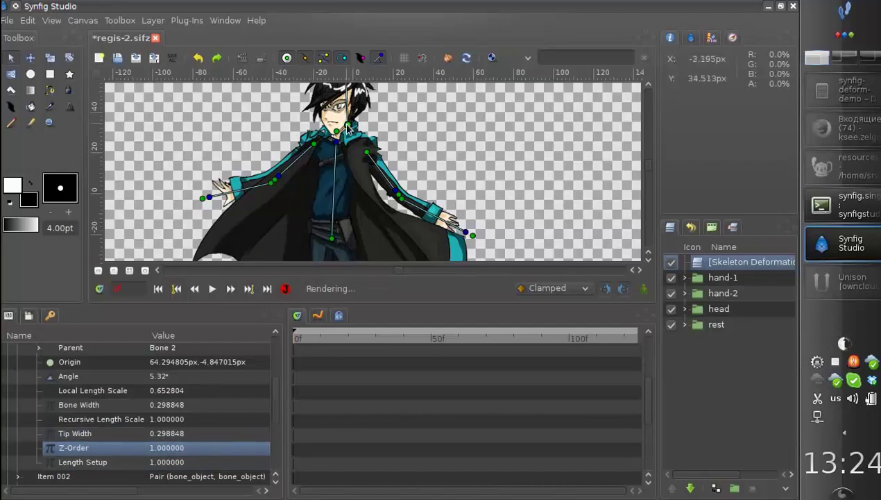
- Set the Z-Order of the second bone in Item 002 of the Bones list to 1
scroll(222, 389, "up", 3)
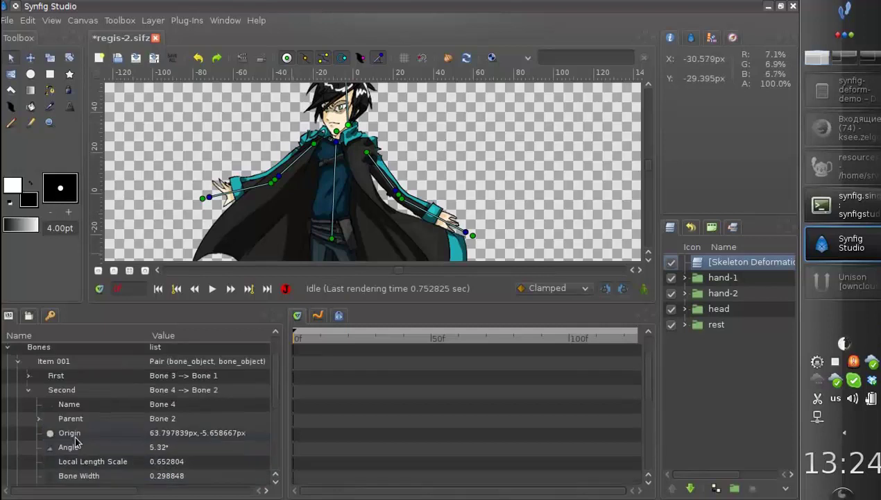
left_click(21, 386)
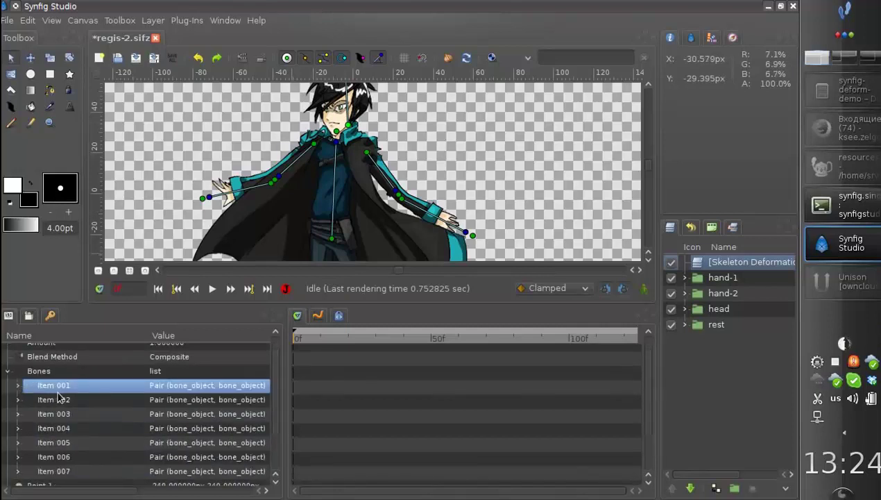
left_click(20, 401)
left_click(18, 401)
scroll(138, 409, "down", 1)
left_click(26, 408)
left_click(29, 405)
scroll(38, 451, "down", 2)
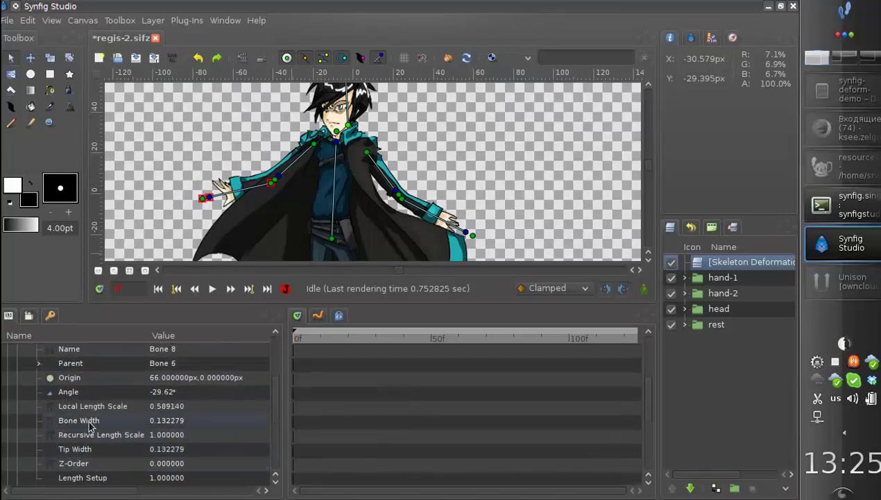
scroll(76, 445, "down", 1)
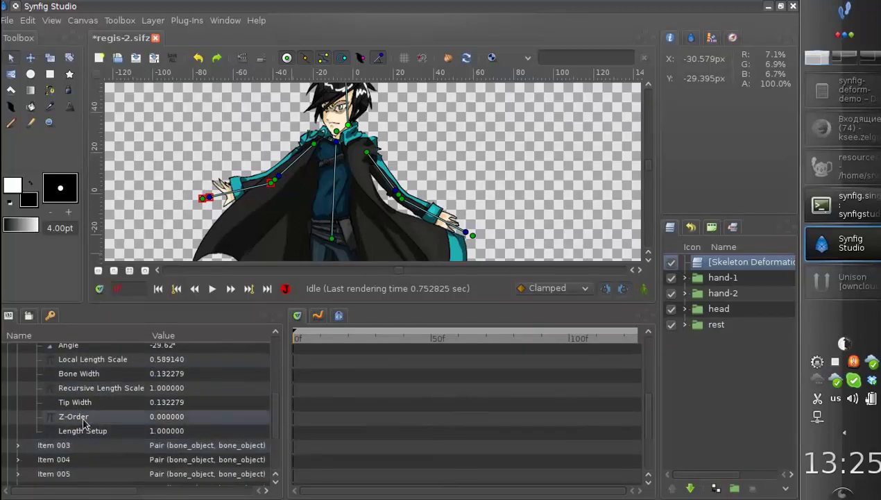
left_click(86, 417)
left_click(179, 417)
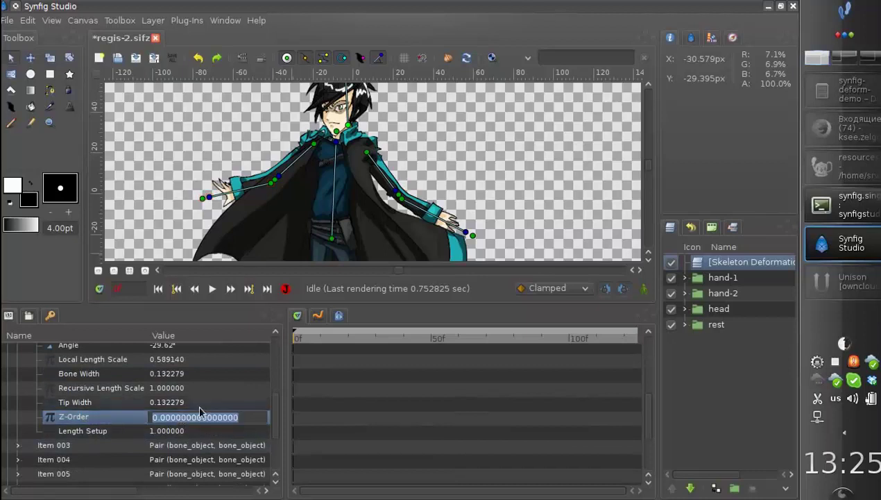
type("1")
key("Return")
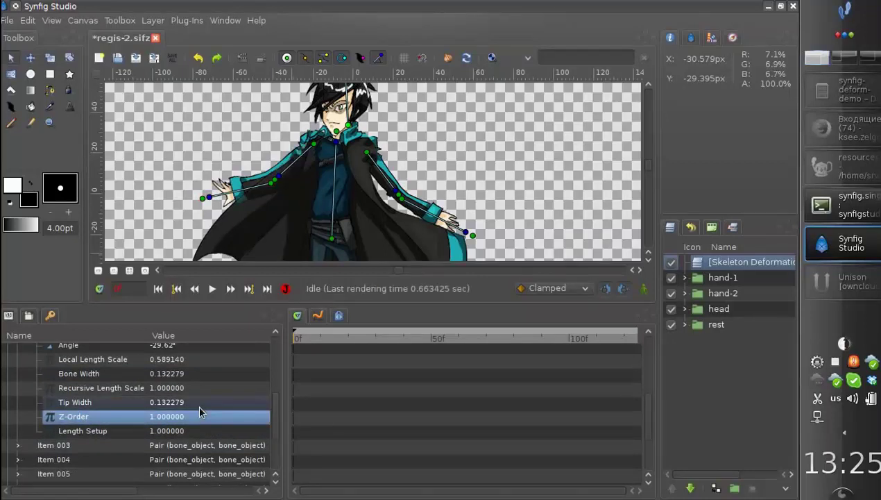
- Set the Z-Order of the second bone in Item 003 of the Bones list to 1
scroll(105, 409, "down", 3)
left_click(17, 374)
left_click(28, 403)
scroll(83, 416, "down", 3)
left_click(201, 462)
type("1")
key("Return")
- Set the Z-Order of the second bone in Item 004 of the Bones list to 1
scroll(125, 430, "down", 4)
left_click(28, 424)
scroll(104, 430, "down", 5)
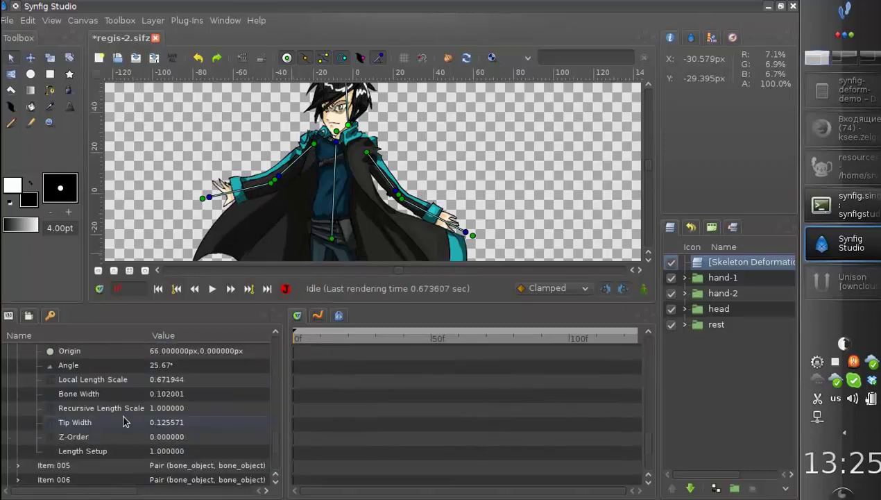
left_click(169, 436)
type("1")
key("Return")
- Set the Z-Order of the second bone in Item 005 of the Bones list to 1
scroll(139, 431, "down", 2)
left_click(18, 420)
scroll(27, 419, "down", 3)
left_click(28, 390)
scroll(85, 389, "down", 5)
left_click(166, 401)
type("1")
key("Return")
- Rotate the forearm bone of the formerly horizontal arm to test the rig's pose
scroll(338, 200, "down", 2)
left_click_drag(371, 171, 401, 190)
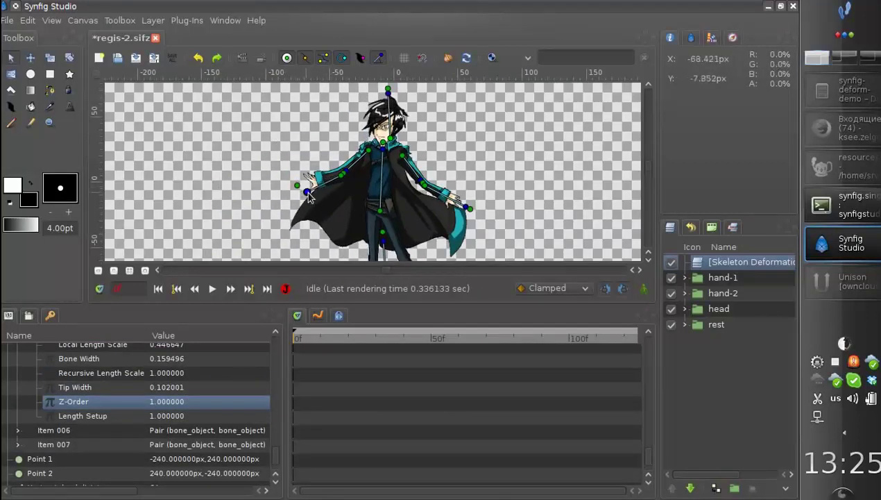